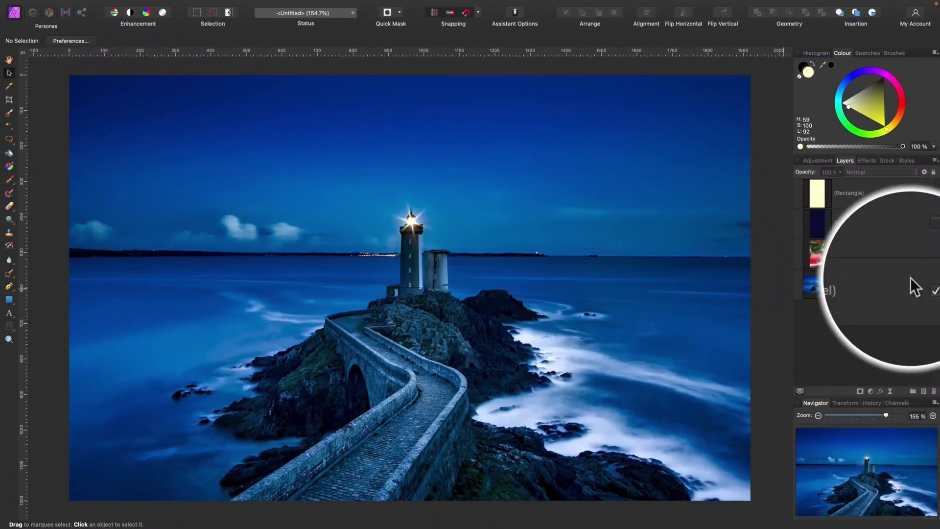
Show the apple image, navy rectangle and cream rectangle layers.
{"action": "left_click", "coordinate": [923, 255]}
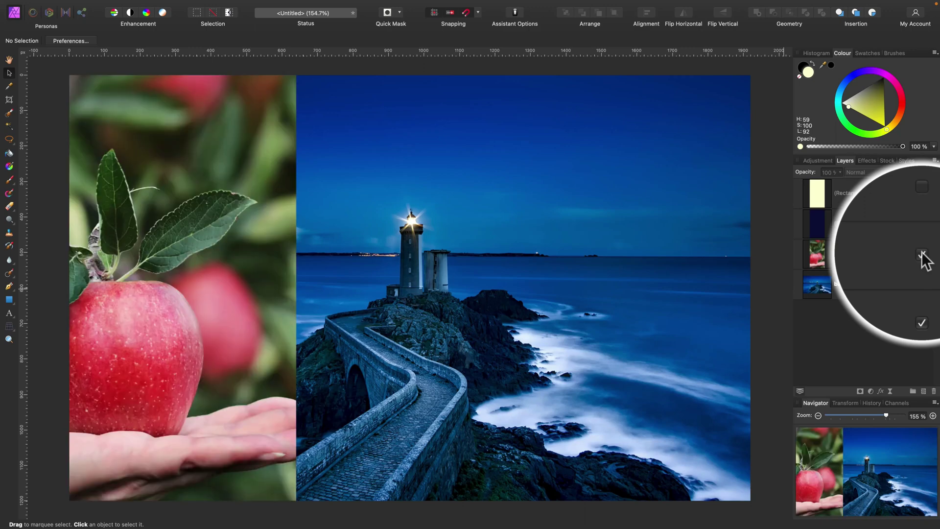
{"action": "left_click", "coordinate": [923, 224]}
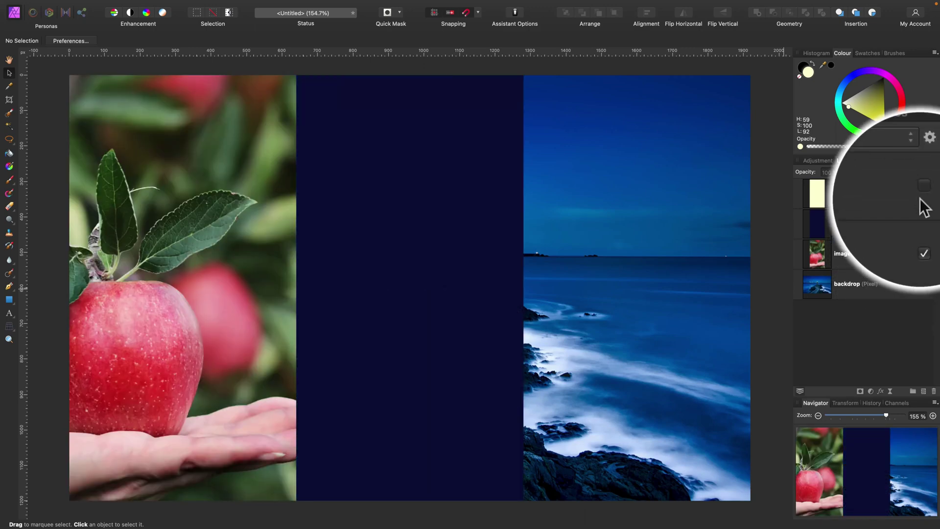
{"action": "left_click", "coordinate": [921, 194]}
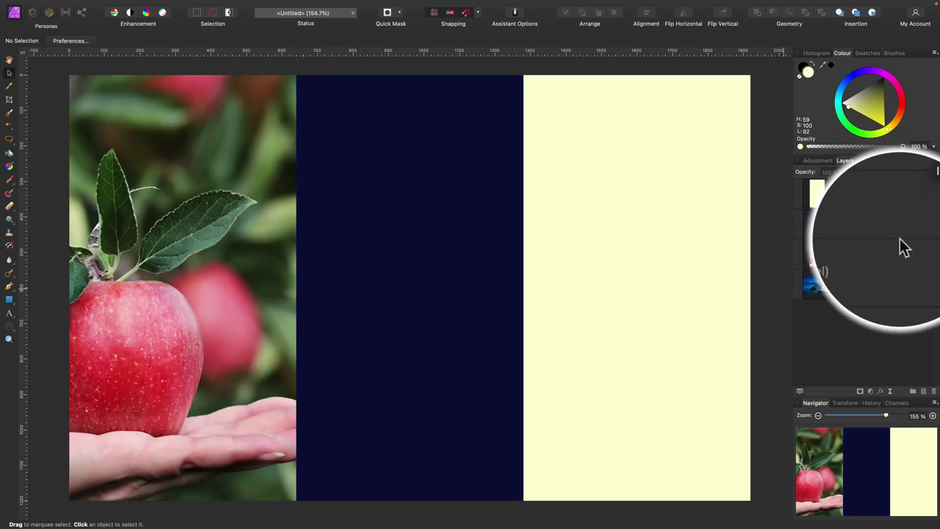
Lower the apple image's opacity slightly and fade the navy rectangle toward transparent.
{"action": "left_click", "coordinate": [898, 257]}
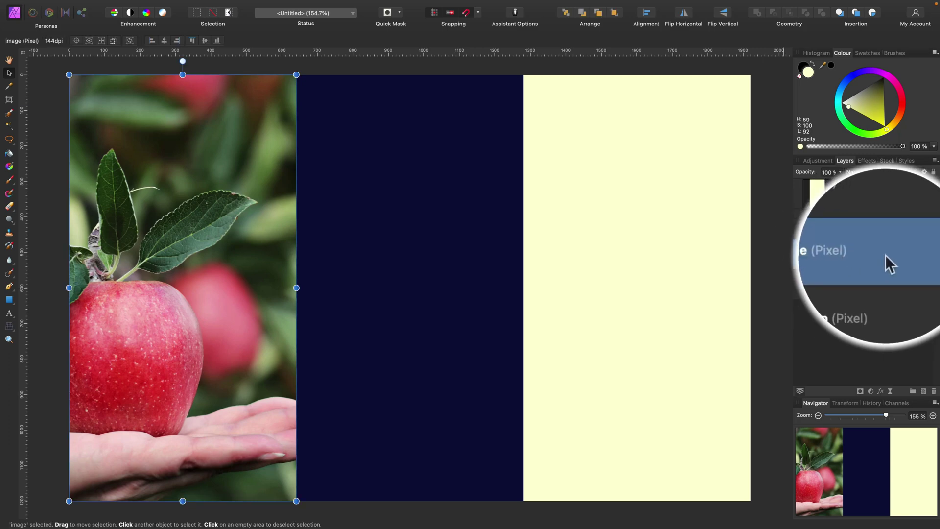
{"action": "left_click", "coordinate": [839, 172]}
{"action": "mouse_move", "coordinate": [838, 180]}
{"action": "left_mouse_down"}
{"action": "mouse_move", "coordinate": [759, 181]}
{"action": "mouse_move", "coordinate": [845, 183]}
{"action": "left_mouse_up"}
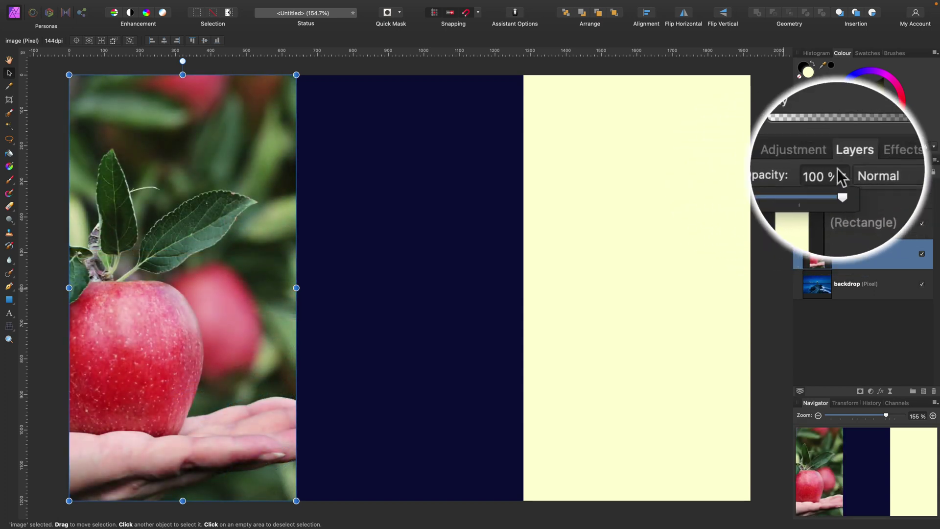
{"action": "left_click", "coordinate": [890, 227]}
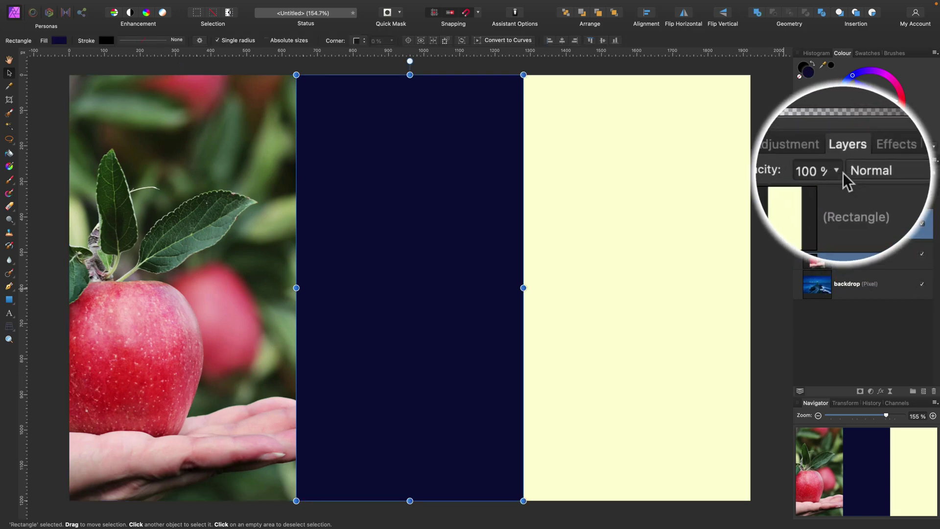
{"action": "mouse_move", "coordinate": [845, 182]}
{"action": "left_mouse_down"}
{"action": "mouse_move", "coordinate": [758, 182]}
{"action": "mouse_move", "coordinate": [857, 183]}
{"action": "left_mouse_up"}
{"action": "left_click", "coordinate": [884, 254]}
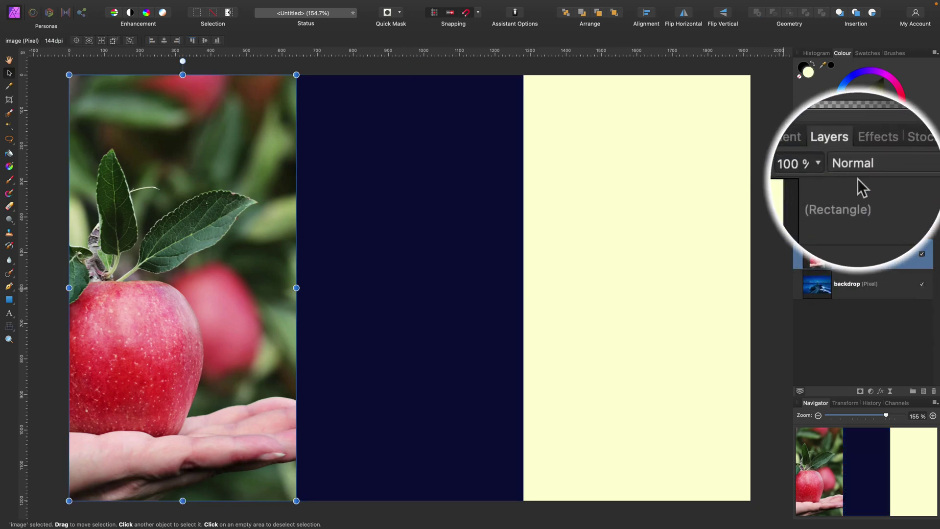
{"action": "left_click", "coordinate": [871, 172]}
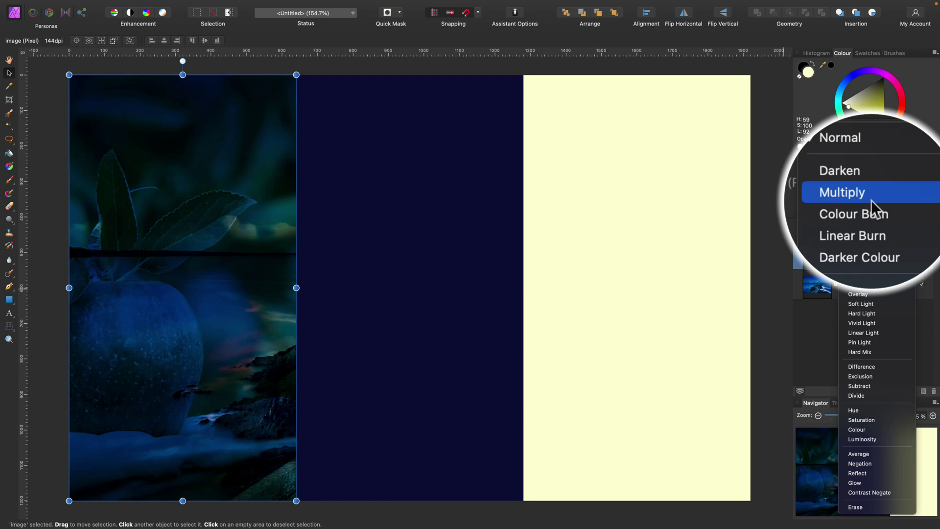
Set the apple image to Multiply and make it more transparent.
{"action": "left_click", "coordinate": [865, 198]}
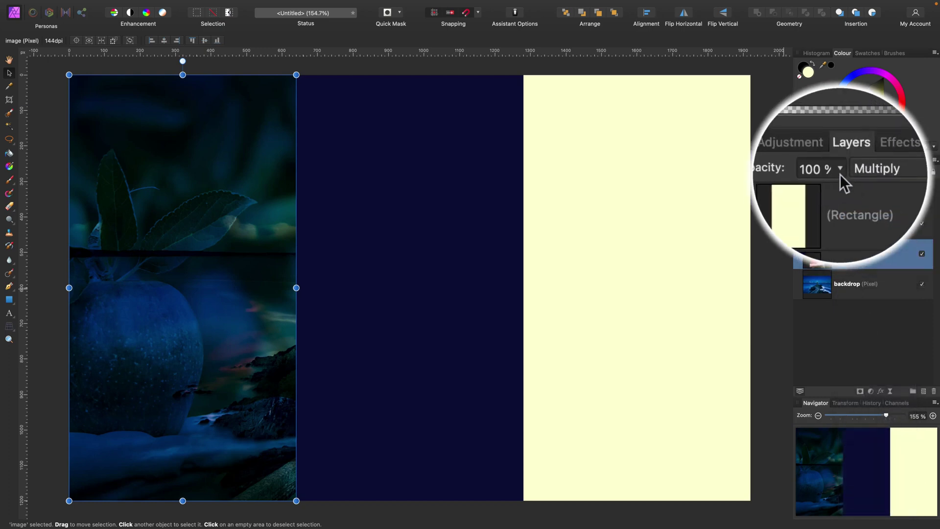
{"action": "left_click", "coordinate": [839, 169]}
{"action": "mouse_move", "coordinate": [839, 180]}
{"action": "left_mouse_down"}
{"action": "mouse_move", "coordinate": [774, 180]}
{"action": "mouse_move", "coordinate": [845, 182]}
{"action": "left_mouse_up"}
Set the navy and cream rectangles to Multiply, toggling the cream one to compare.
{"action": "left_click", "coordinate": [886, 223]}
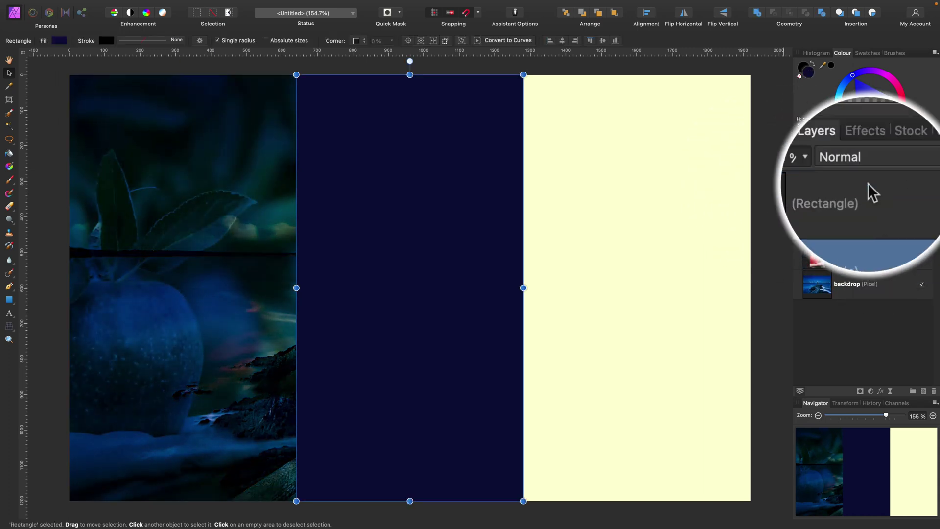
{"action": "left_click", "coordinate": [875, 183]}
{"action": "left_click", "coordinate": [868, 200]}
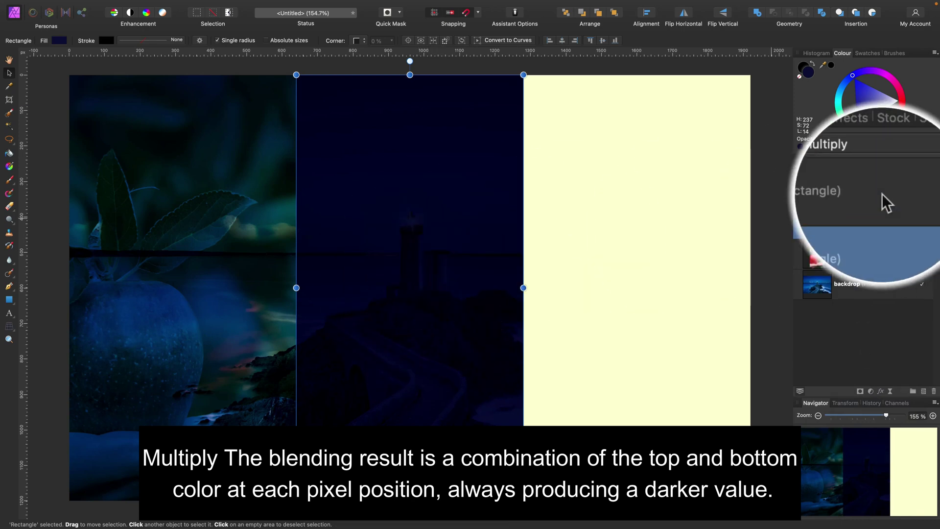
{"action": "left_click", "coordinate": [823, 193]}
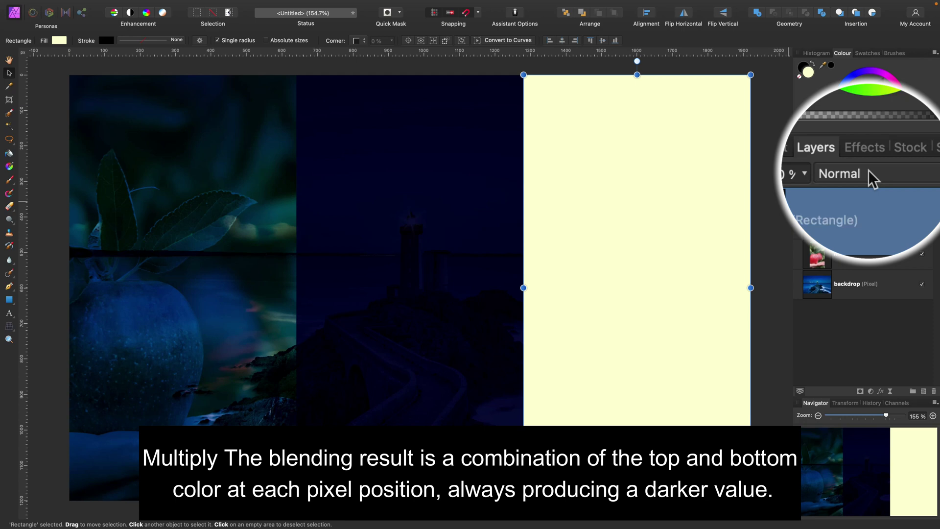
{"action": "left_click", "coordinate": [867, 174]}
{"action": "left_click", "coordinate": [869, 197]}
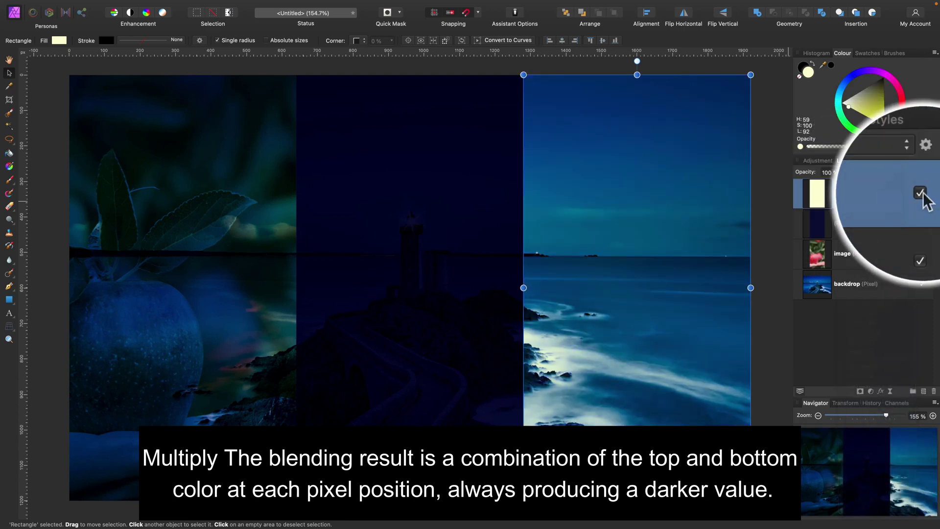
{"action": "left_click", "coordinate": [920, 194]}
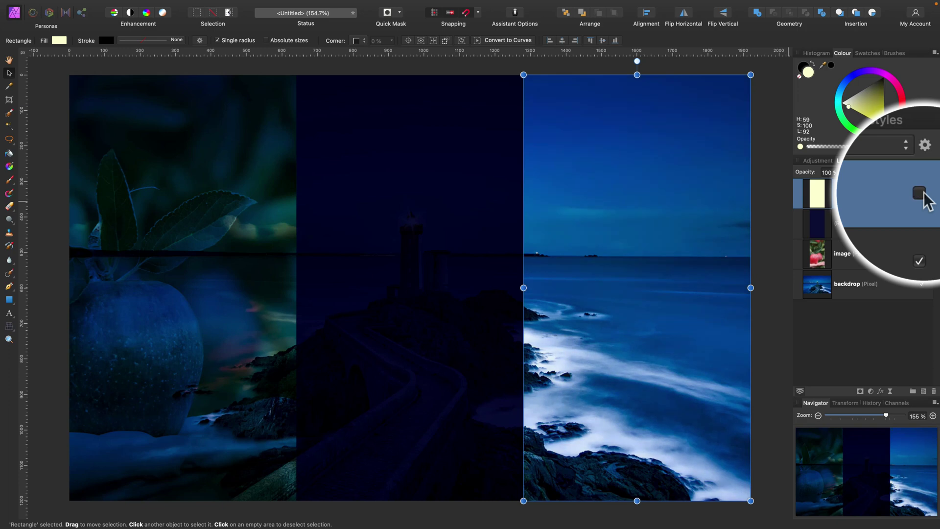
{"action": "left_click", "coordinate": [919, 194]}
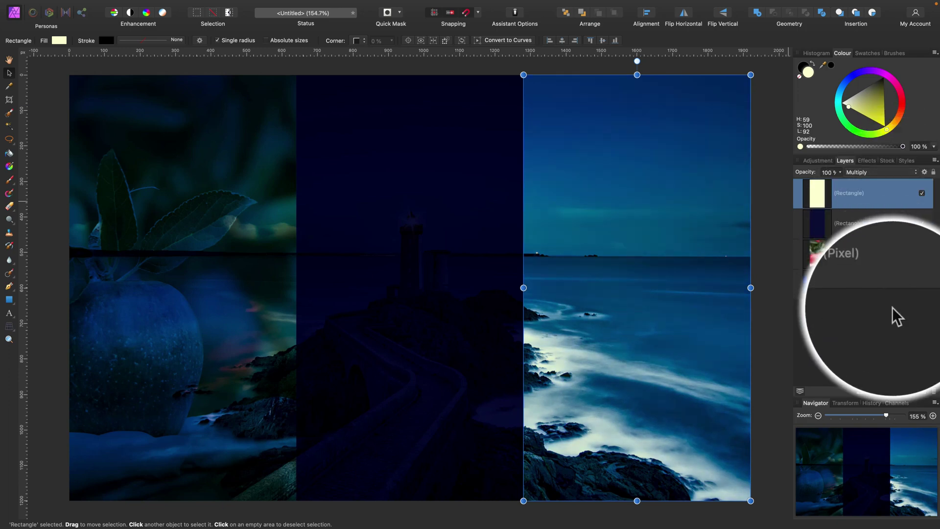
{"action": "left_click", "coordinate": [897, 175]}
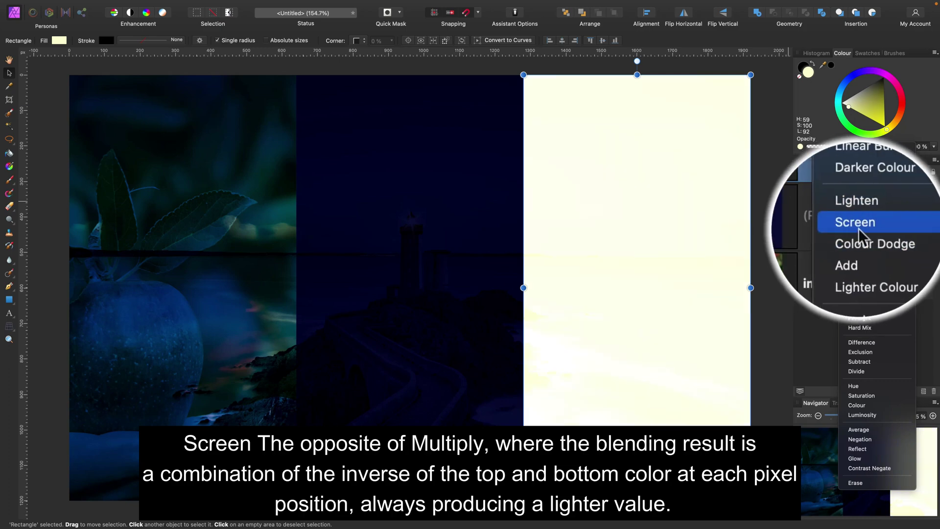
Set the cream rectangle to Screen with lower opacity, then the navy rectangle to Screen.
{"action": "left_click", "coordinate": [859, 226]}
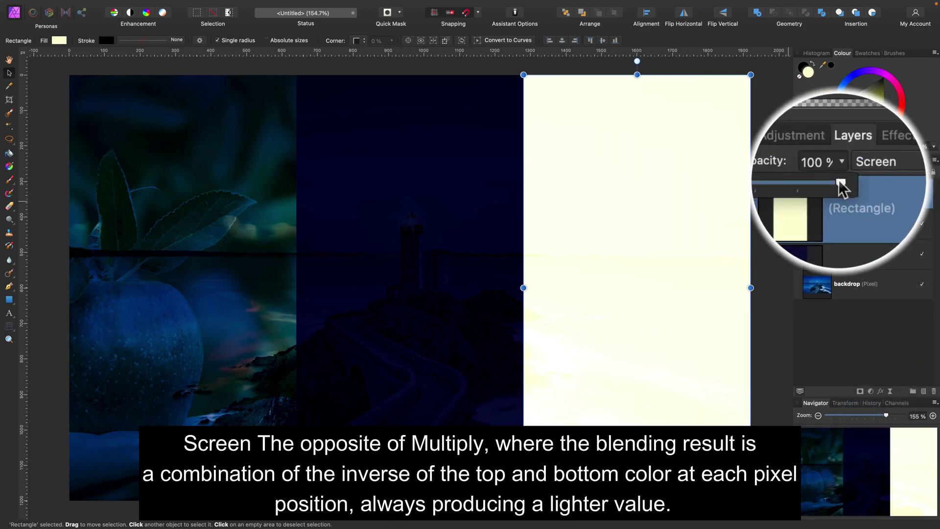
{"action": "mouse_move", "coordinate": [837, 179]}
{"action": "left_mouse_down"}
{"action": "mouse_move", "coordinate": [803, 181]}
{"action": "mouse_move", "coordinate": [844, 181]}
{"action": "left_mouse_up"}
{"action": "left_click", "coordinate": [879, 225]}
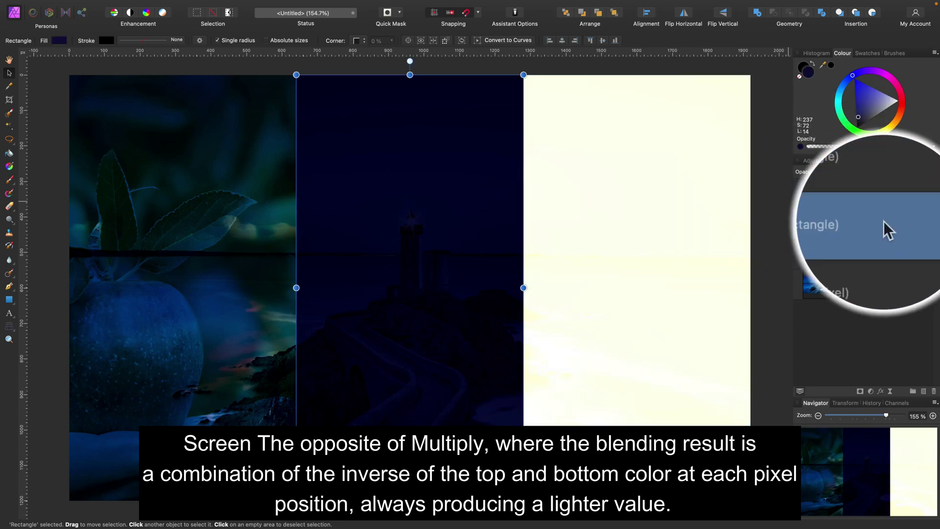
{"action": "left_click", "coordinate": [882, 172]}
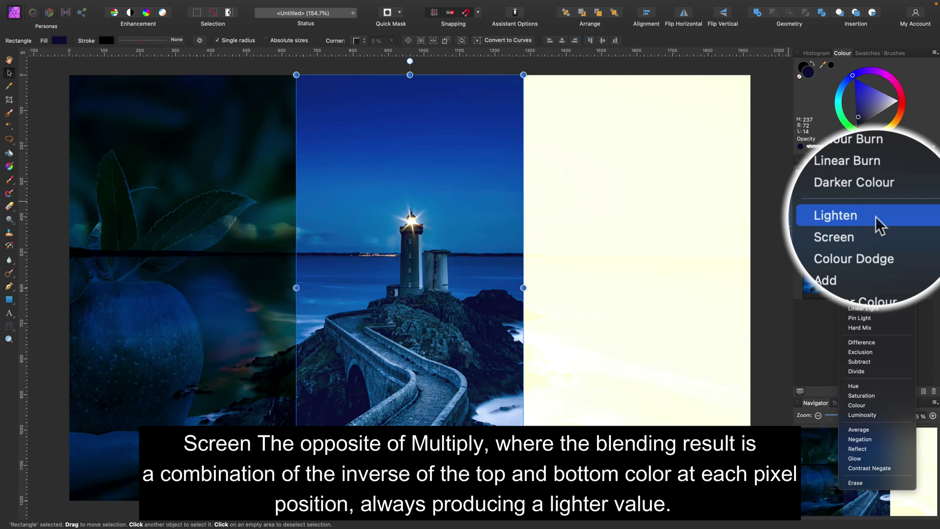
{"action": "left_click", "coordinate": [872, 226]}
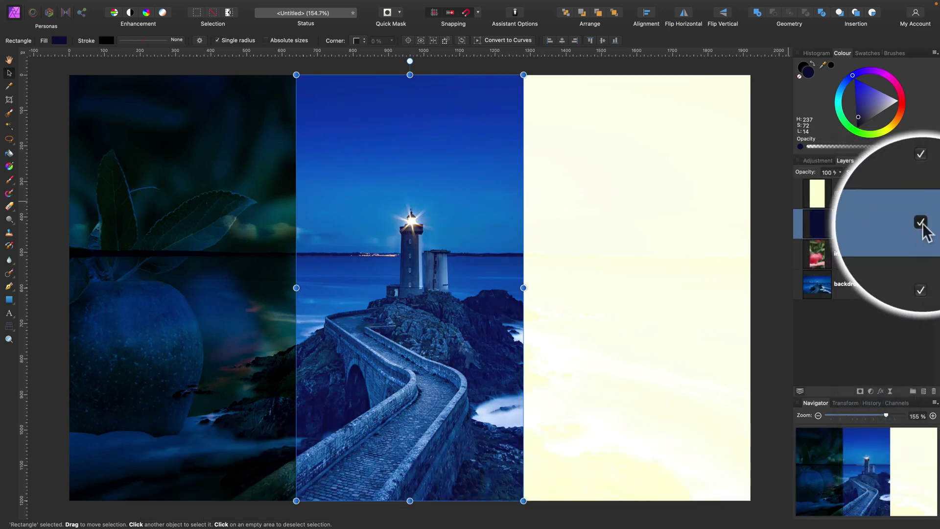
{"action": "left_click", "coordinate": [921, 223]}
{"action": "left_click", "coordinate": [921, 222]}
Apply Screen blending to the apple image layer.
{"action": "left_click", "coordinate": [904, 254]}
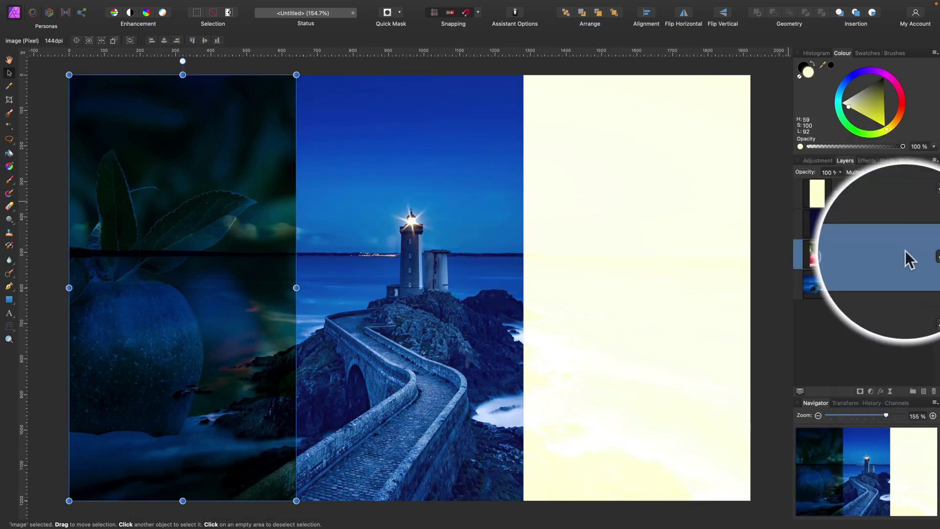
{"action": "left_click", "coordinate": [883, 171]}
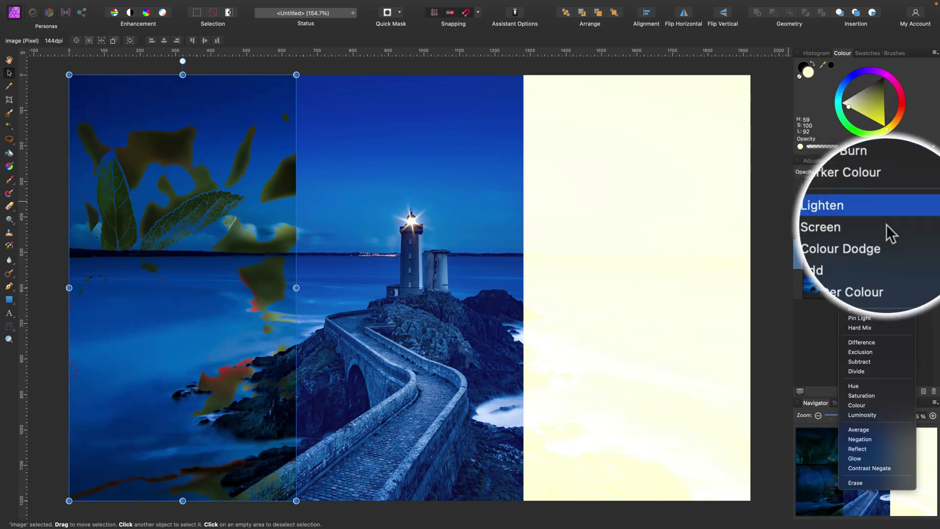
{"action": "left_click", "coordinate": [881, 228]}
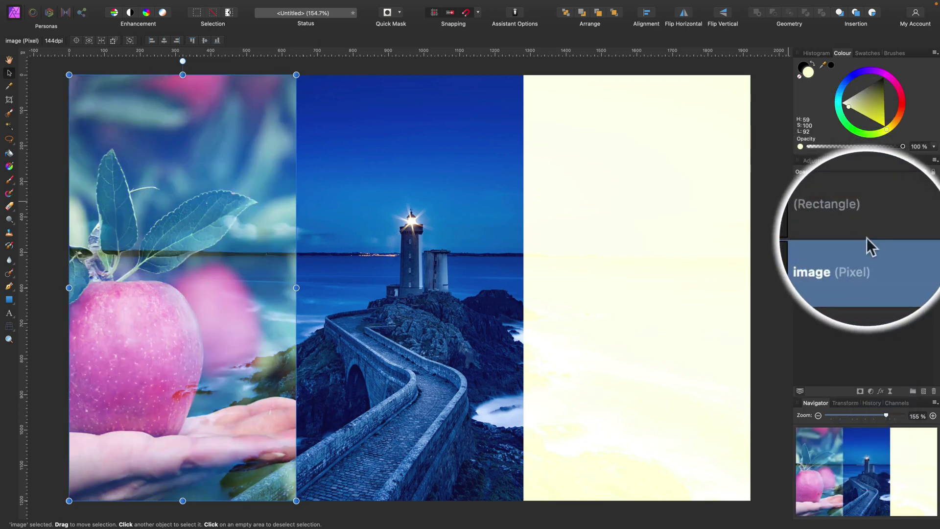
Give the cream rectangle Hard Light blending at 86% opacity.
{"action": "left_click", "coordinate": [871, 198]}
{"action": "left_click", "coordinate": [872, 179]}
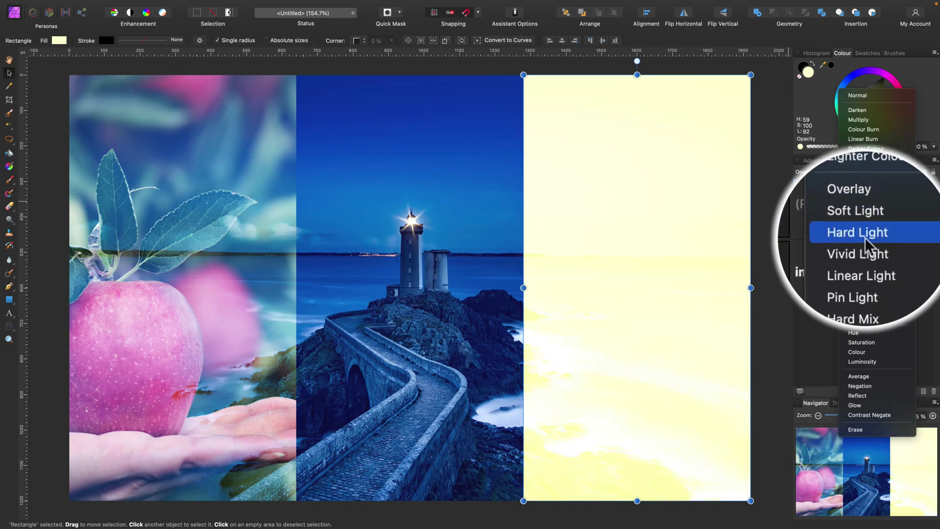
{"action": "left_click", "coordinate": [864, 237]}
{"action": "left_click", "coordinate": [839, 185]}
{"action": "left_click_drag", "start_coordinate": [839, 184], "coordinate": [864, 176]}
Switch the right rectangle, middle rectangle and apple image to Overlay blending.
{"action": "left_click", "coordinate": [864, 174]}
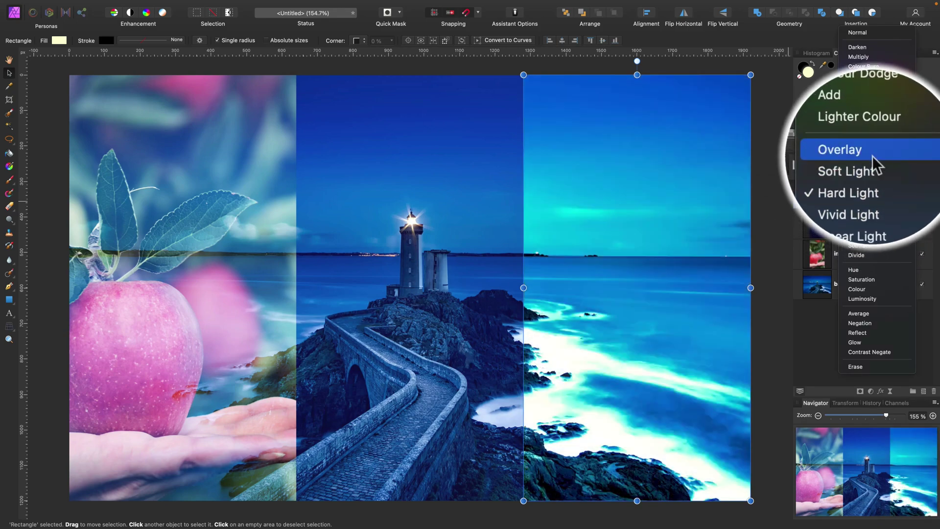
{"action": "left_click", "coordinate": [871, 152]}
{"action": "left_click", "coordinate": [861, 223]}
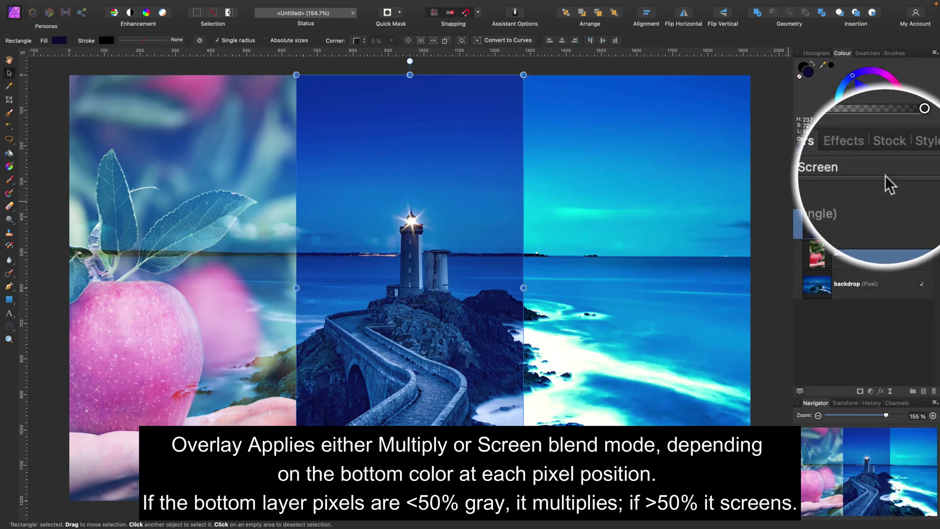
{"action": "left_click", "coordinate": [864, 175]}
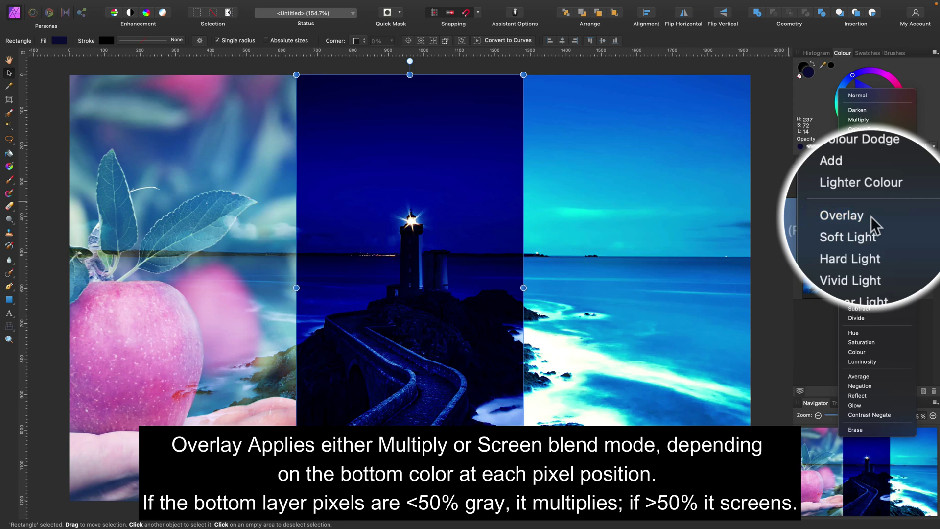
{"action": "left_click", "coordinate": [874, 223]}
{"action": "left_click", "coordinate": [832, 258]}
{"action": "left_click", "coordinate": [865, 175]}
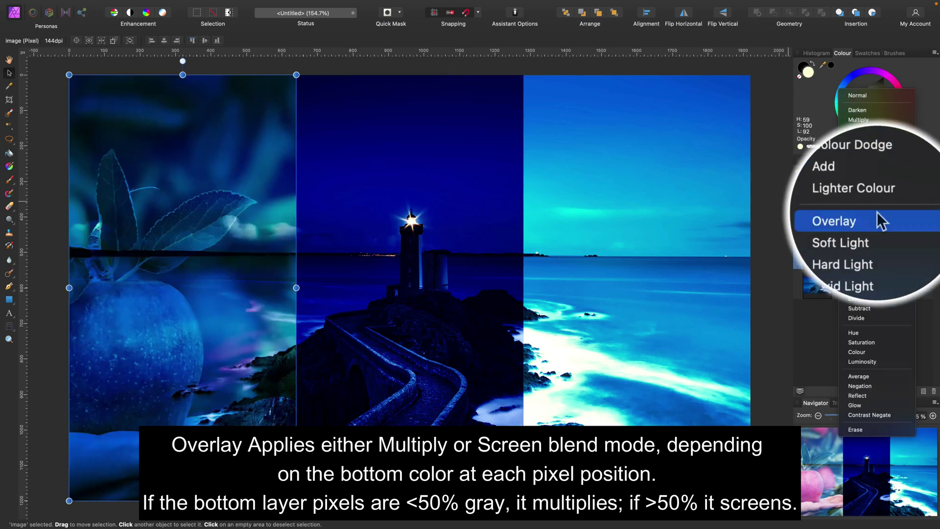
{"action": "left_click", "coordinate": [876, 213]}
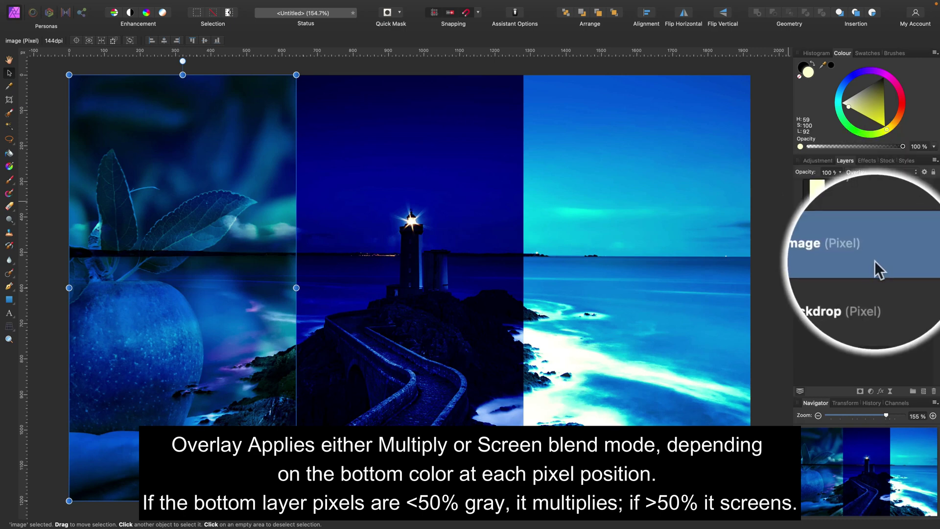
{"action": "left_click", "coordinate": [882, 172]}
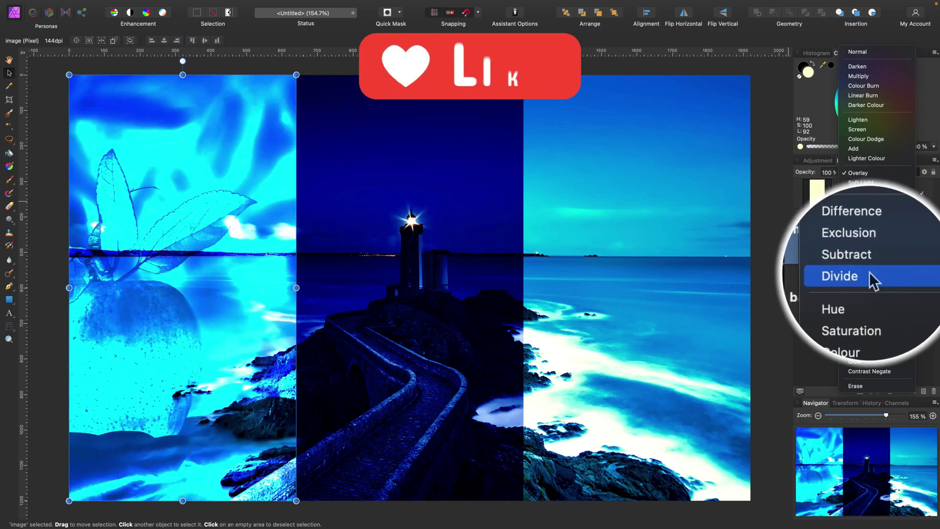
Set the apple image, middle rectangle and right rectangle each to Difference blending.
{"action": "left_click", "coordinate": [884, 245]}
{"action": "left_click", "coordinate": [889, 234]}
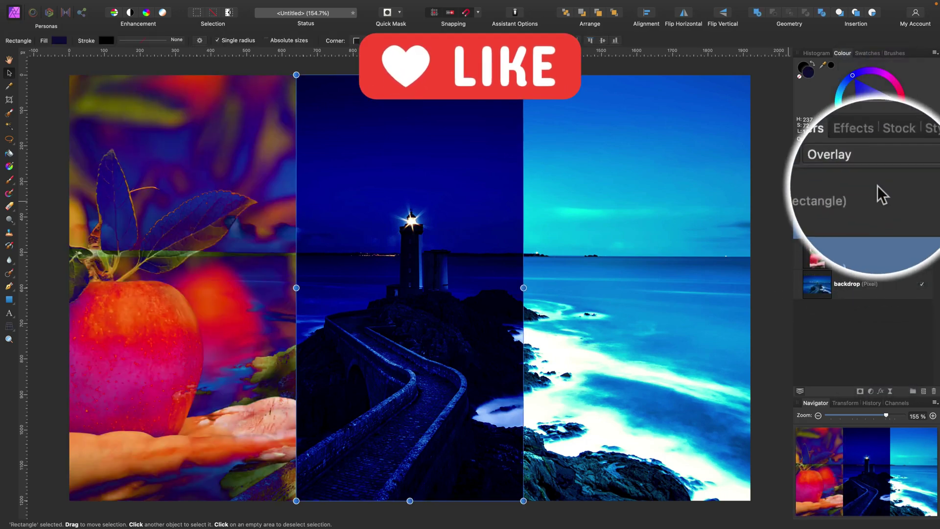
{"action": "left_click", "coordinate": [881, 177]}
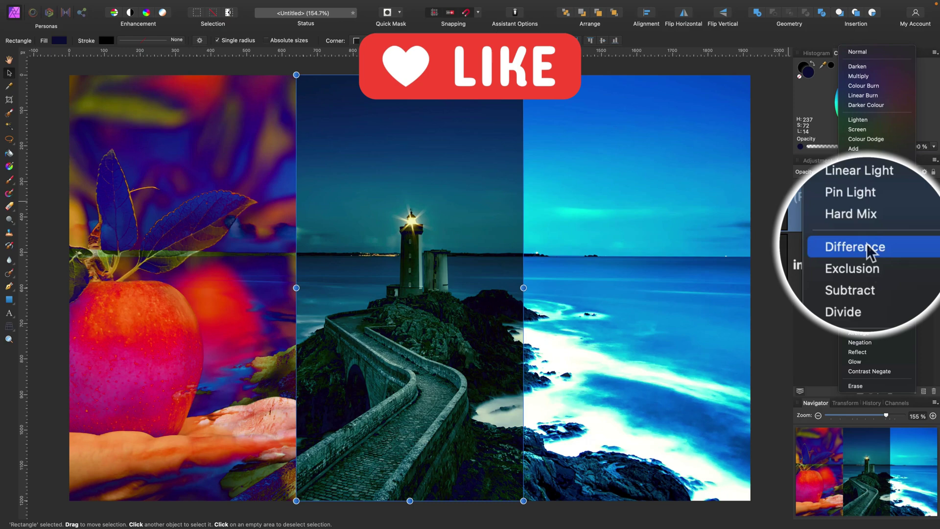
{"action": "left_click", "coordinate": [880, 245]}
{"action": "left_click", "coordinate": [877, 206]}
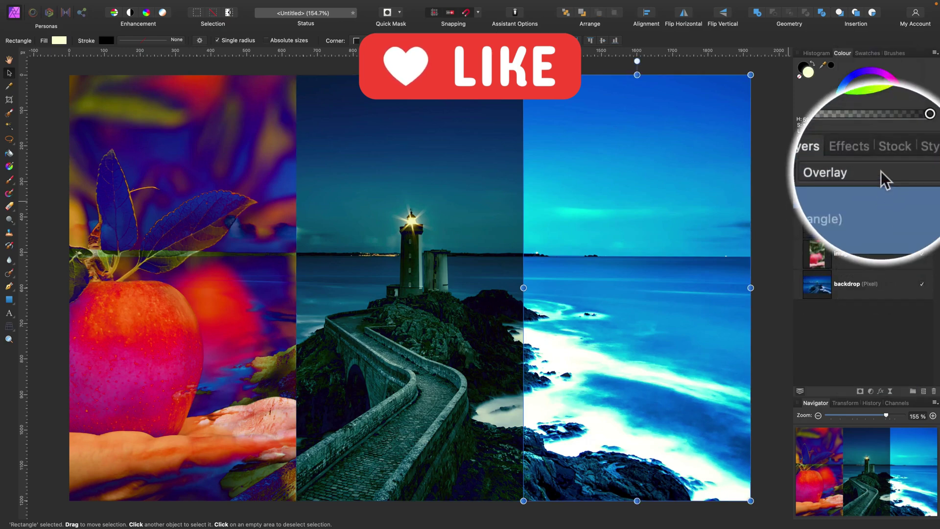
{"action": "left_click", "coordinate": [885, 178]}
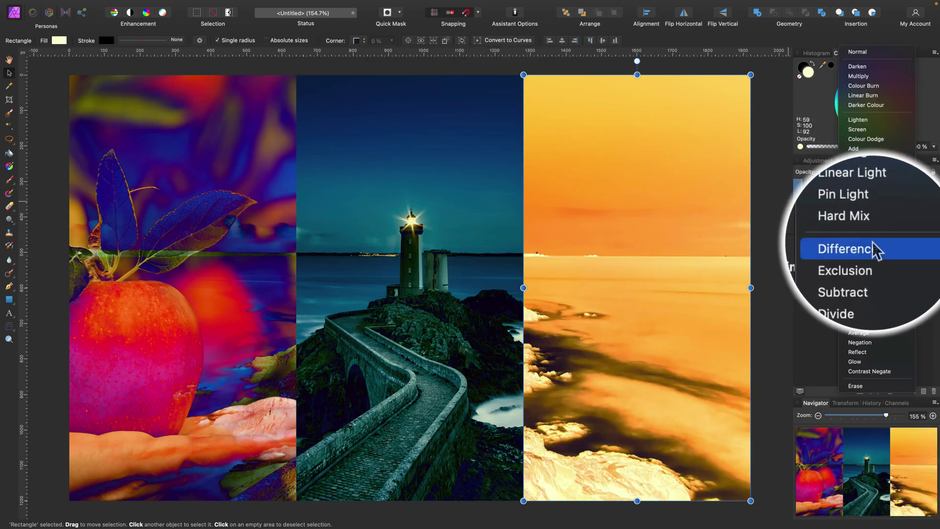
{"action": "left_click", "coordinate": [876, 249]}
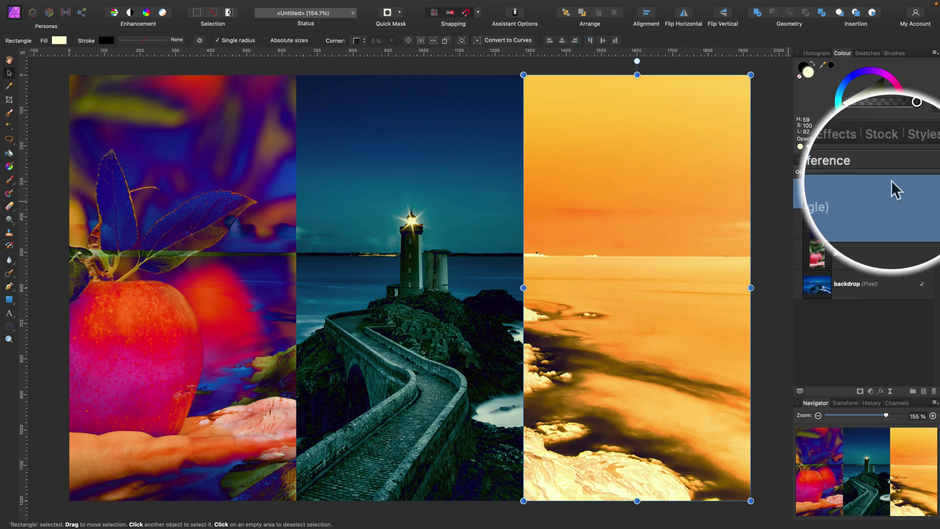
{"action": "left_click", "coordinate": [891, 178]}
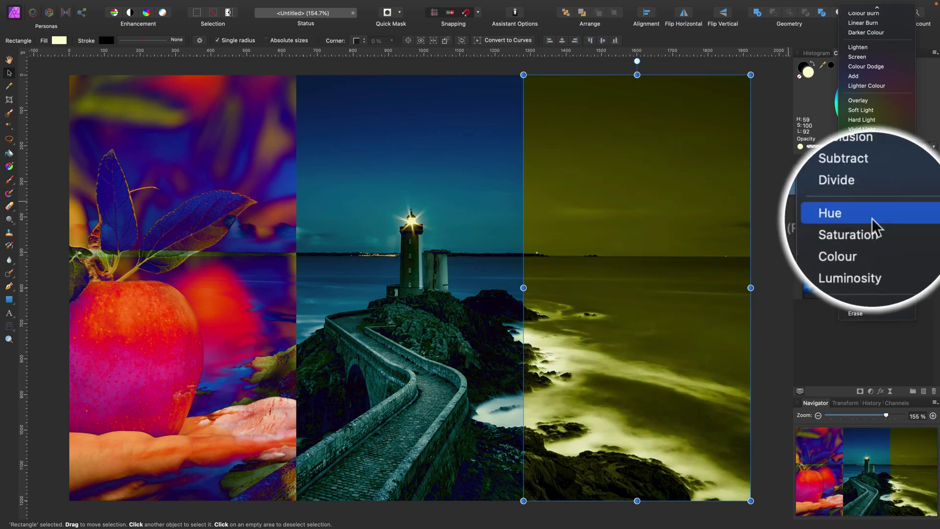
Set the right rectangle, middle rectangle and apple image each to Colour blending.
{"action": "left_click", "coordinate": [872, 234]}
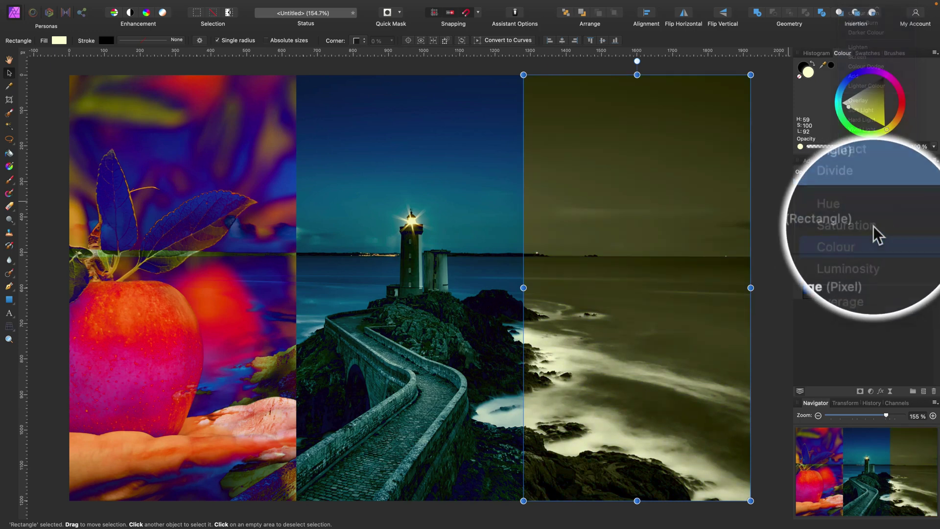
{"action": "left_click", "coordinate": [870, 228]}
{"action": "left_click", "coordinate": [870, 173]}
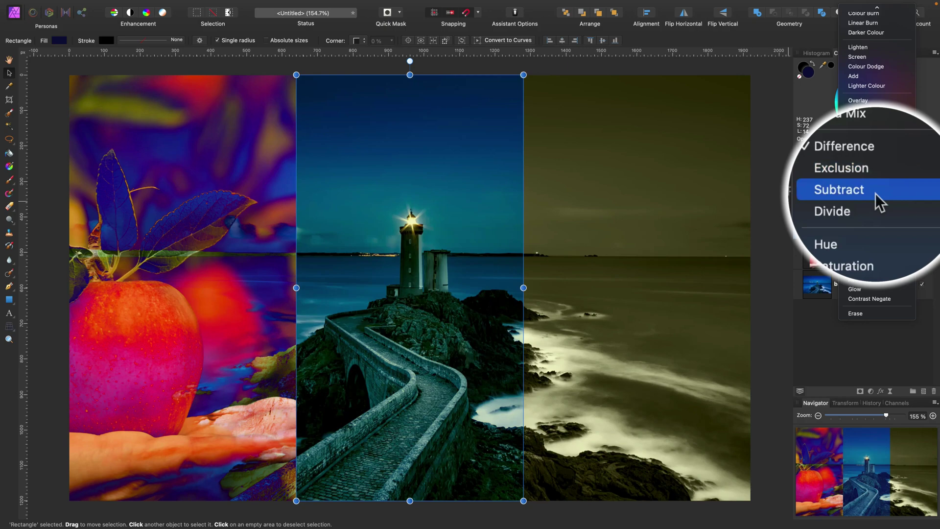
{"action": "left_click", "coordinate": [868, 237]}
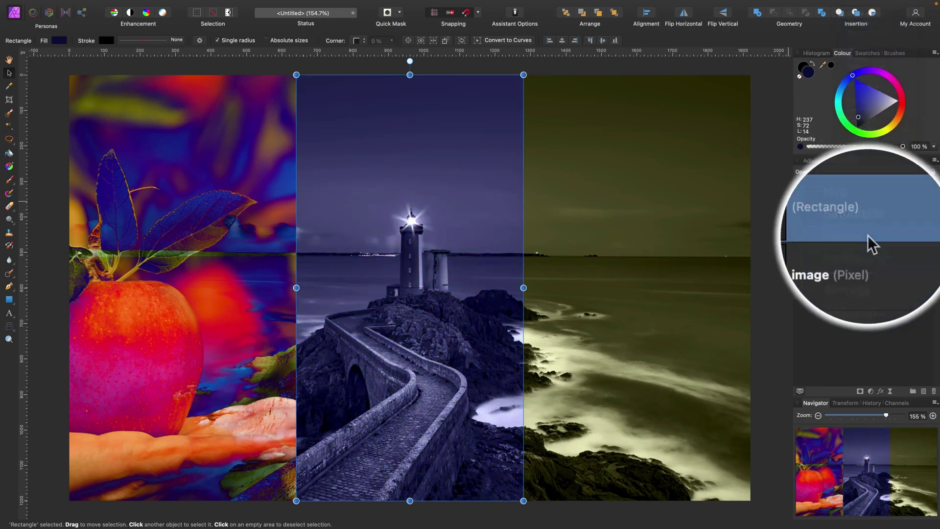
{"action": "left_click", "coordinate": [876, 253]}
{"action": "left_click", "coordinate": [879, 173]}
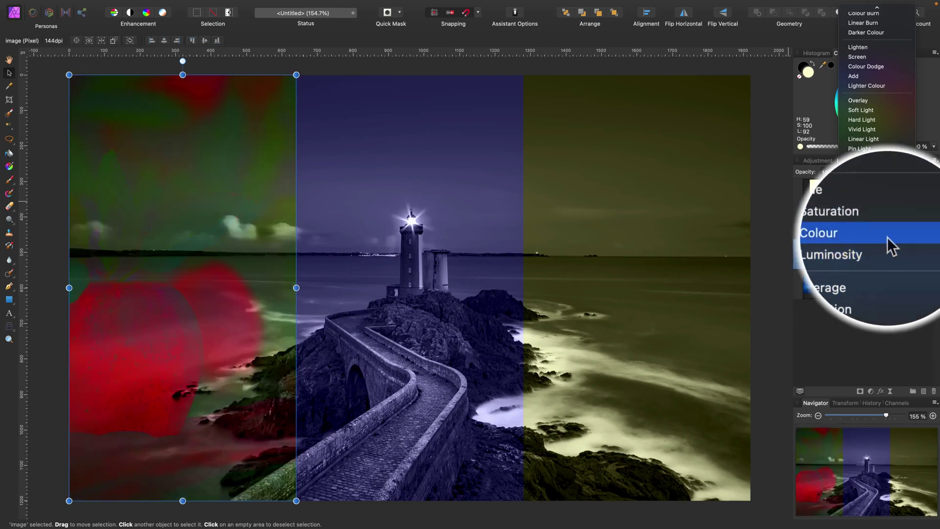
{"action": "left_click", "coordinate": [888, 237]}
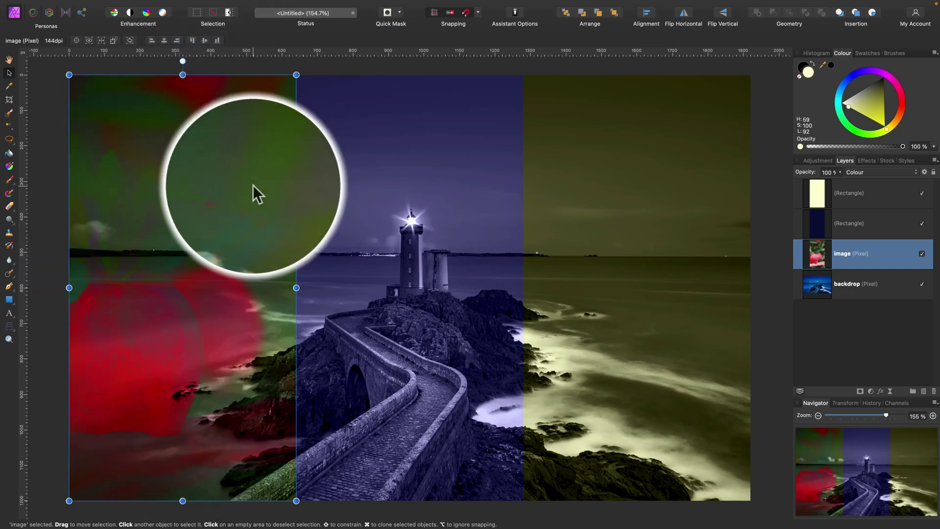
Select the pale yellow right rectangle and make it visible again.
{"action": "left_click", "coordinate": [892, 225]}
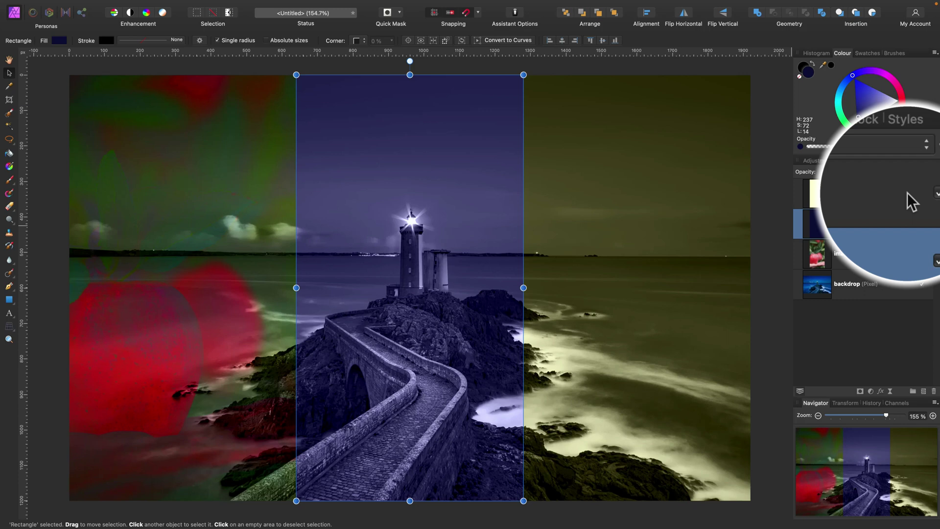
{"action": "left_click", "coordinate": [913, 201]}
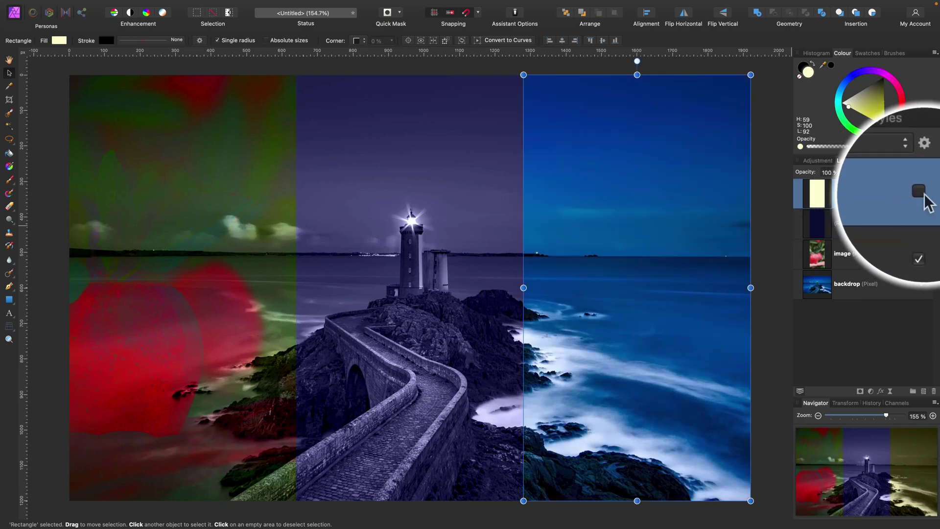
{"action": "left_click", "coordinate": [921, 193]}
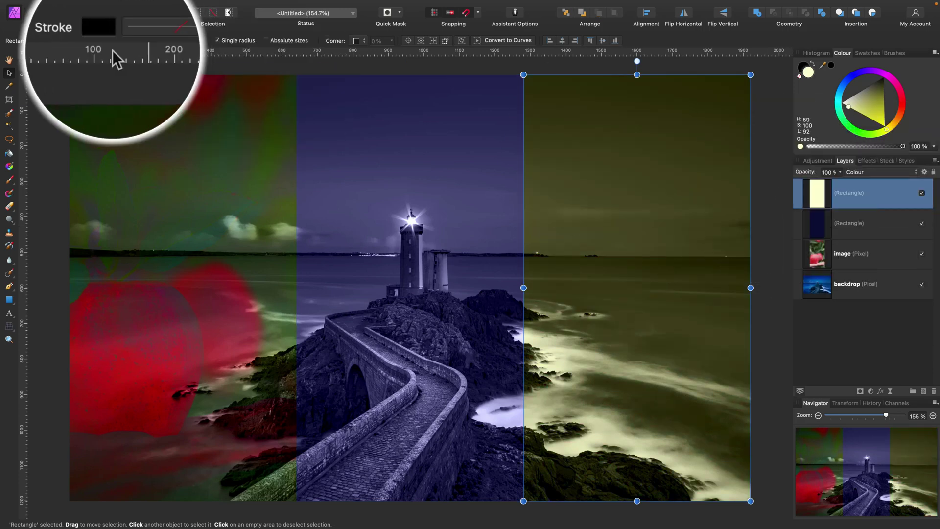
Try several fill hues, settling on golden yellow (H 45) for the right rectangle.
{"action": "left_click", "coordinate": [61, 40]}
{"action": "left_click", "coordinate": [134, 79]}
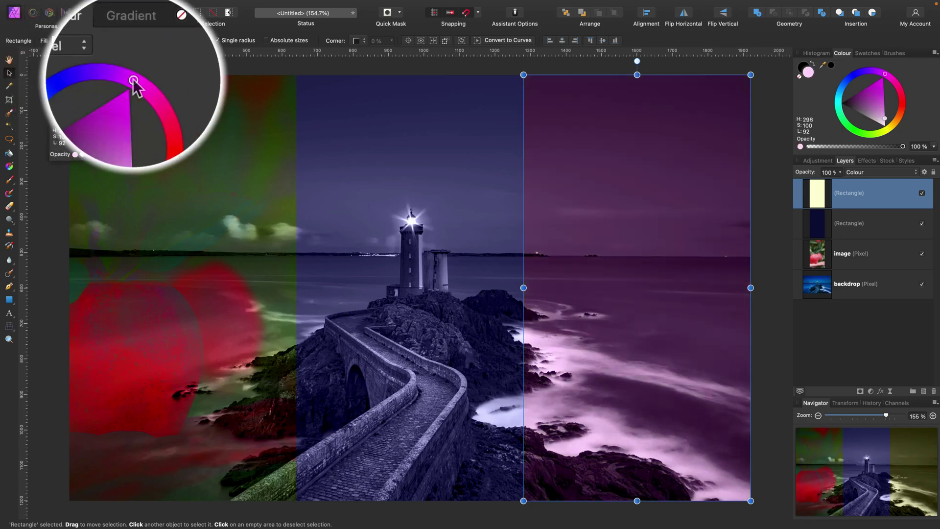
{"action": "left_click", "coordinate": [152, 116]}
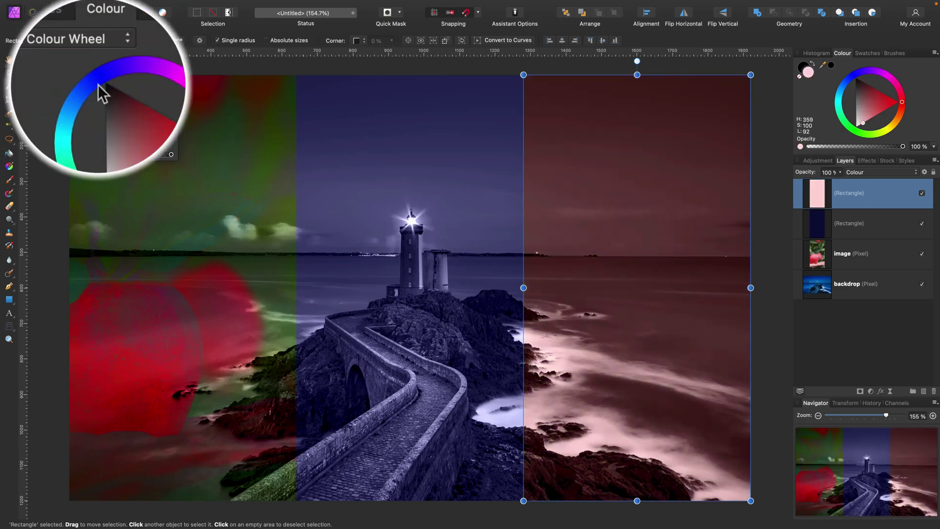
{"action": "left_click", "coordinate": [98, 84]}
{"action": "left_click", "coordinate": [98, 139]}
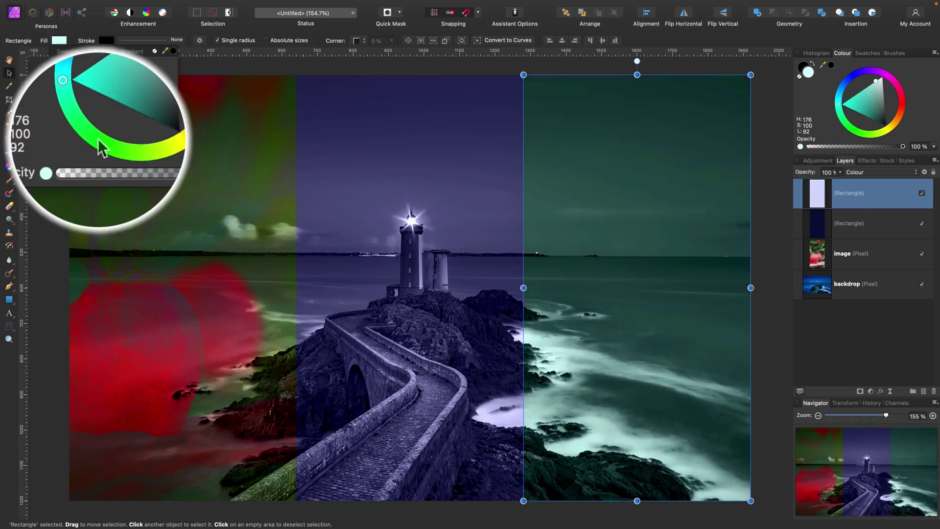
{"action": "left_click", "coordinate": [141, 138]}
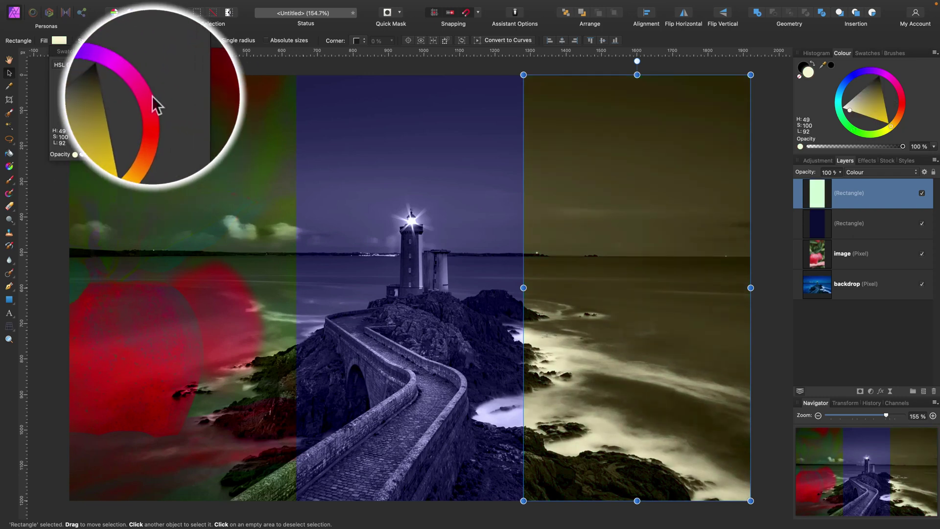
{"action": "left_click", "coordinate": [142, 83]}
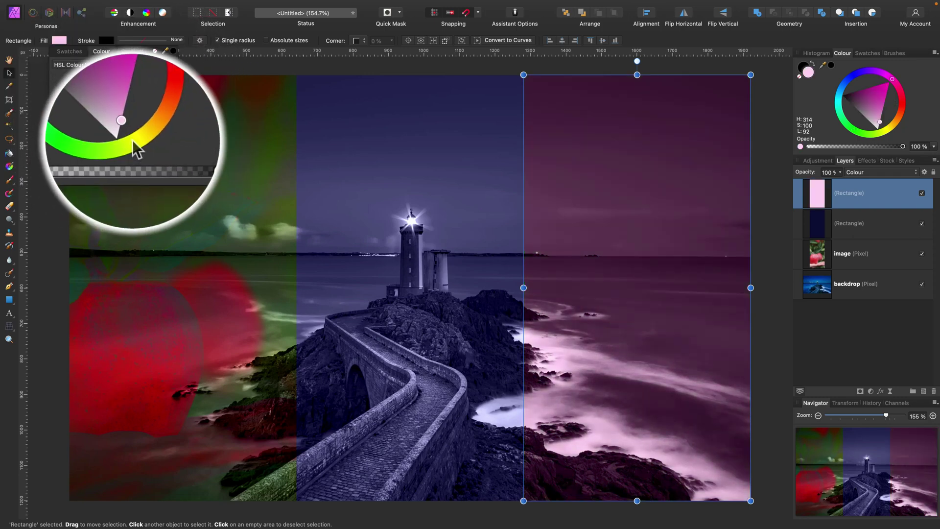
{"action": "left_click", "coordinate": [133, 142]}
{"action": "left_click", "coordinate": [141, 136]}
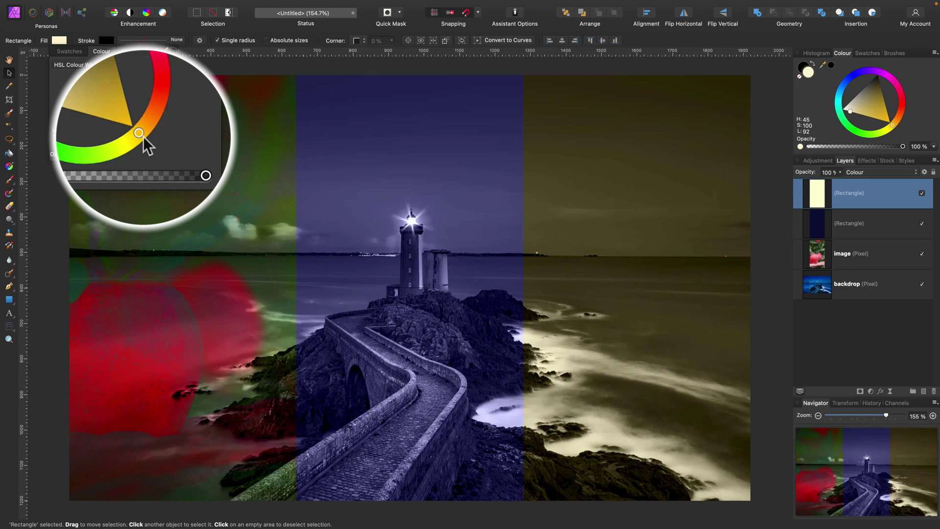
{"action": "left_click", "coordinate": [862, 172]}
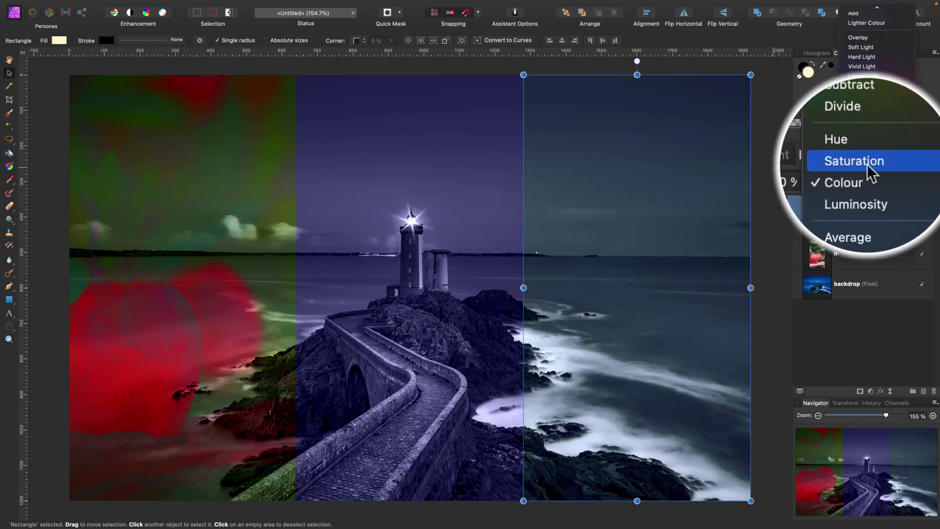
Keep the right rectangle on Colour and set the middle rectangle and apple image to Hue.
{"action": "left_click", "coordinate": [869, 230]}
{"action": "left_click", "coordinate": [872, 228]}
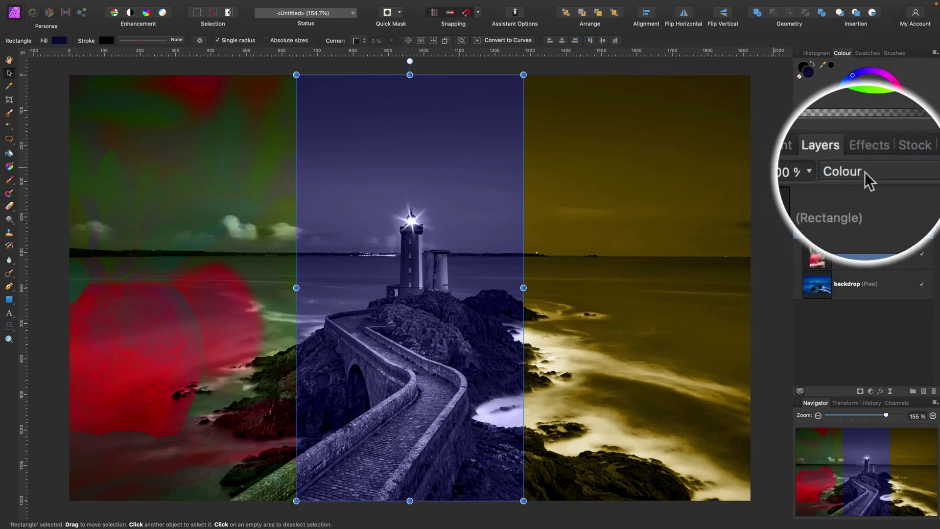
{"action": "left_click", "coordinate": [862, 178]}
{"action": "left_click", "coordinate": [881, 226]}
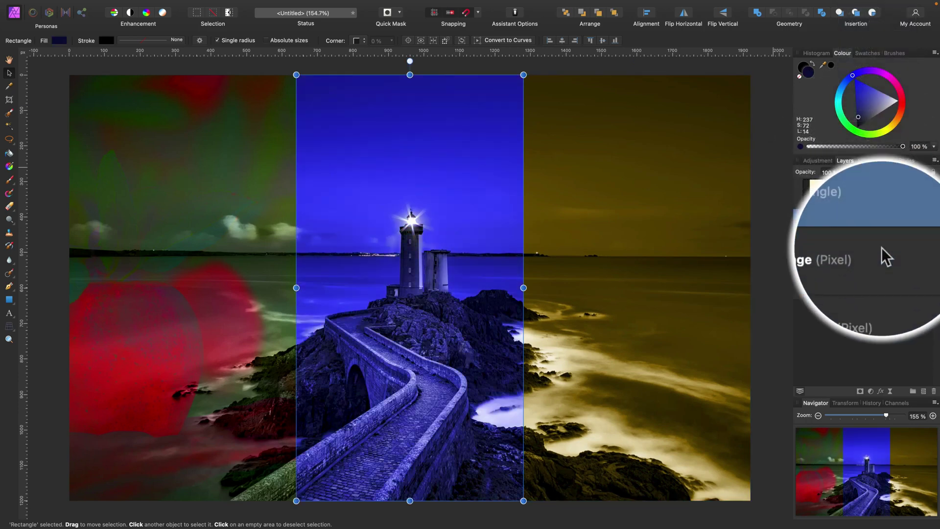
{"action": "left_click", "coordinate": [881, 254]}
{"action": "left_click", "coordinate": [883, 172]}
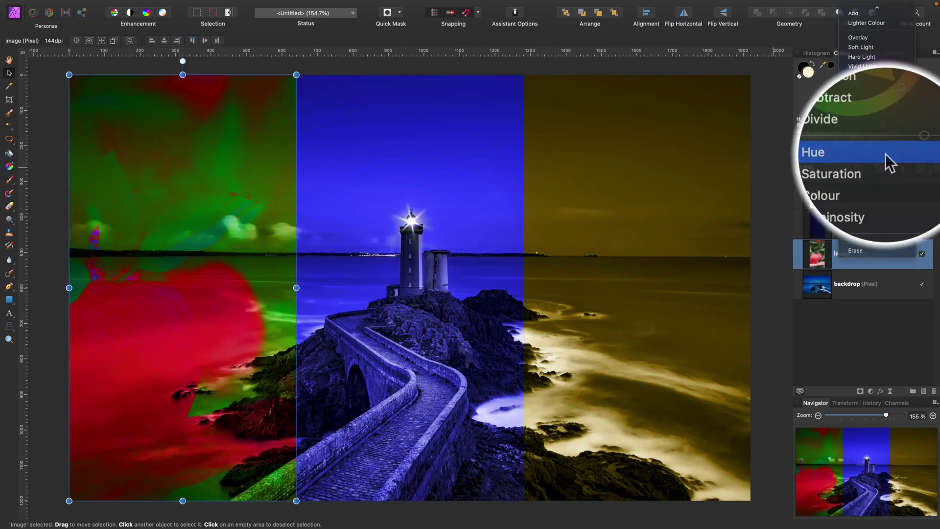
{"action": "left_click", "coordinate": [886, 154]}
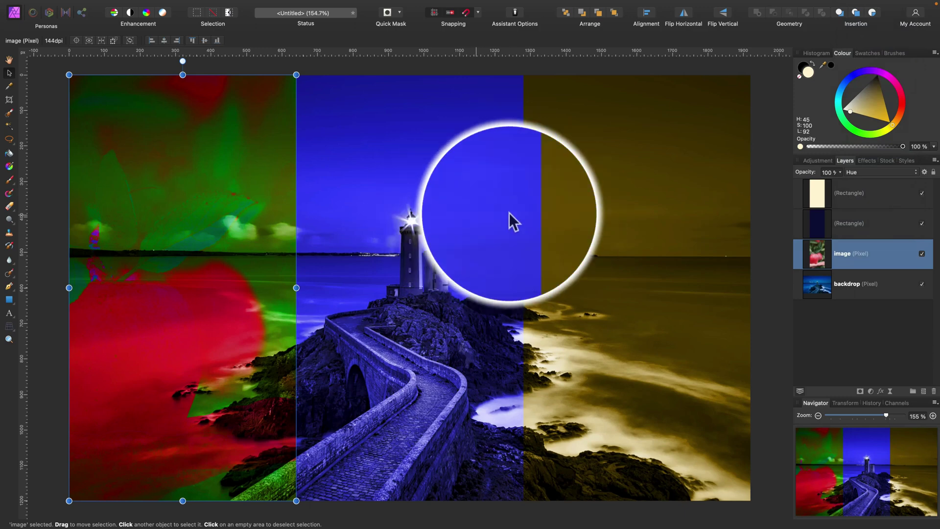
{"action": "left_click", "coordinate": [865, 173]}
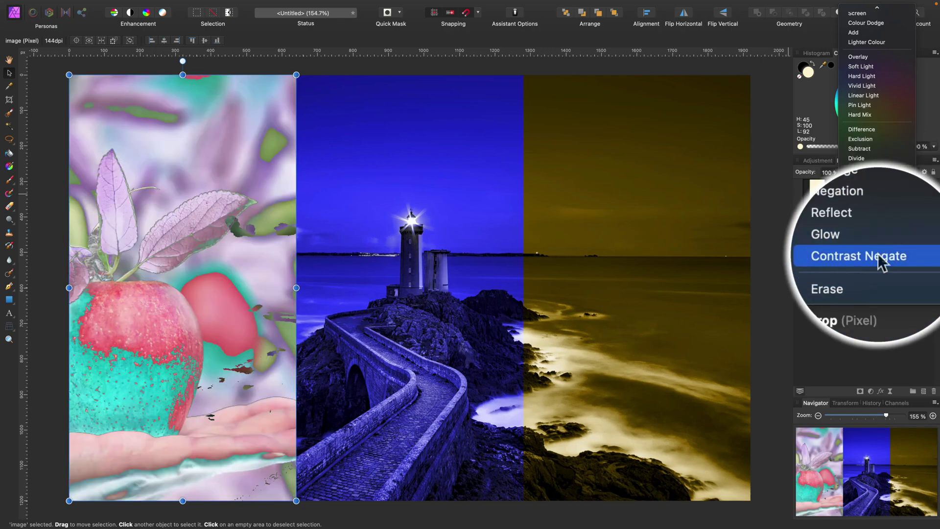
Set the apple image to Contrast Negate and give the middle rectangle a darker blend mode.
{"action": "left_click", "coordinate": [877, 256]}
{"action": "left_click", "coordinate": [869, 222]}
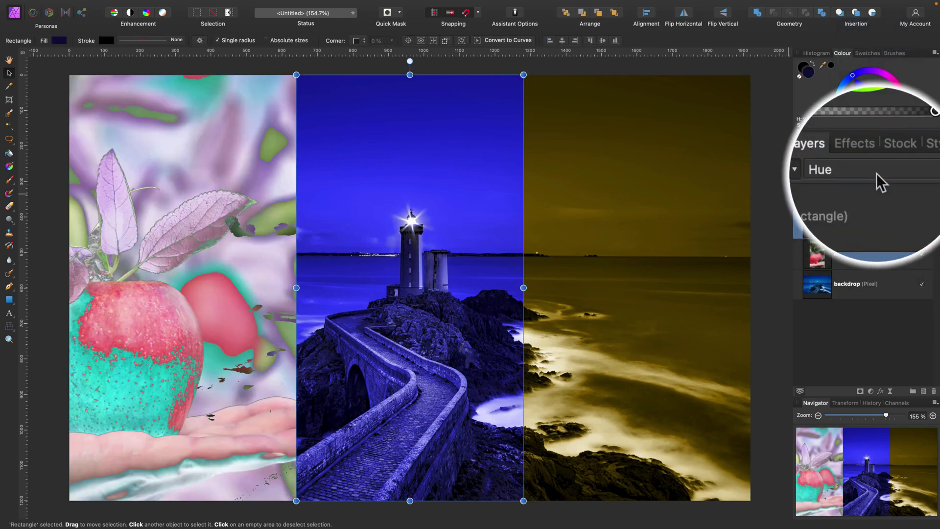
{"action": "left_click", "coordinate": [876, 173]}
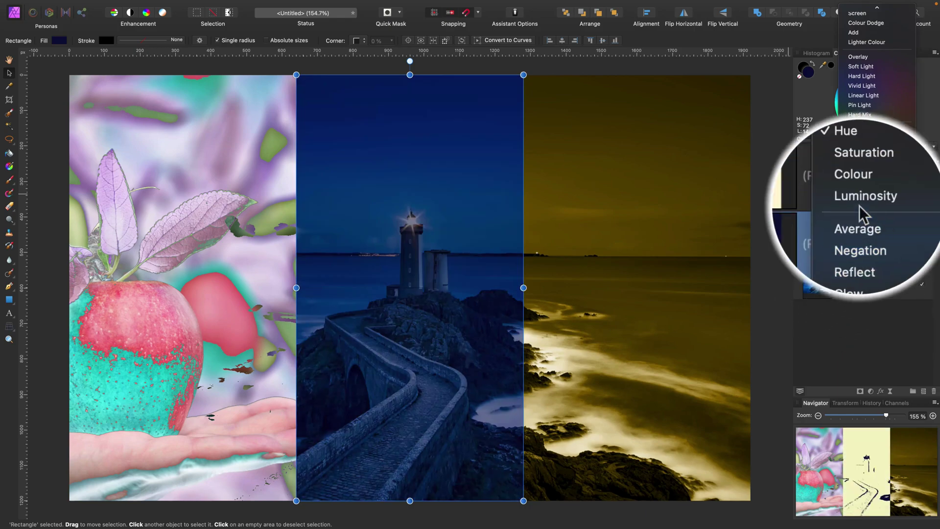
{"action": "left_click", "coordinate": [857, 235]}
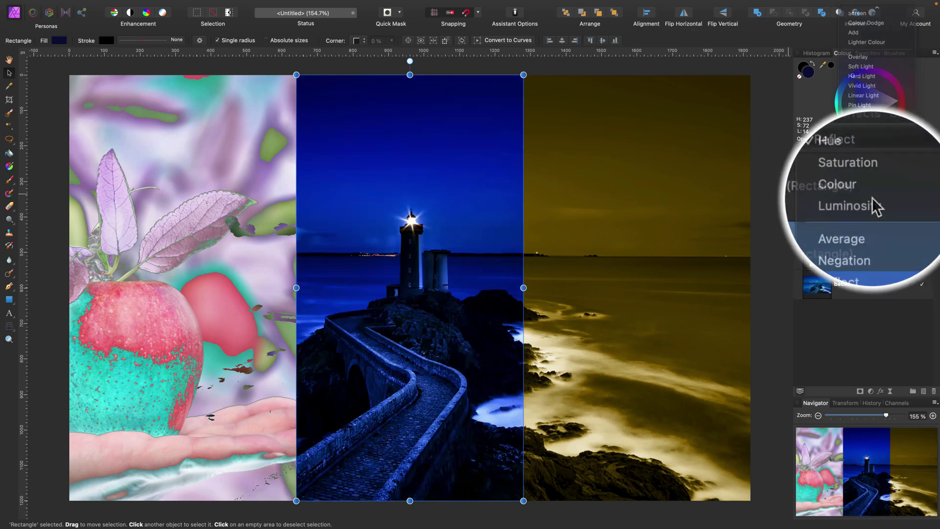
Set the right cream rectangle to Average blending.
{"action": "left_click", "coordinate": [864, 193]}
{"action": "left_click", "coordinate": [874, 172]}
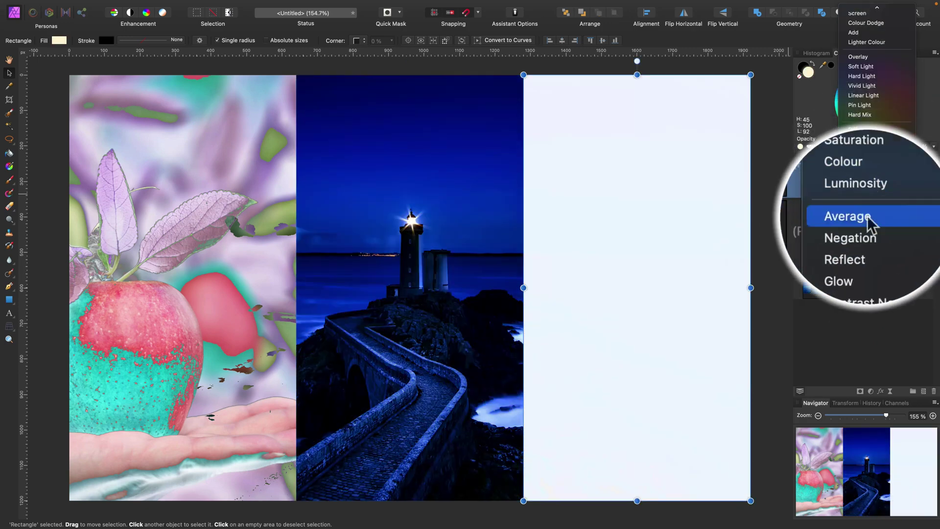
{"action": "left_click", "coordinate": [869, 222]}
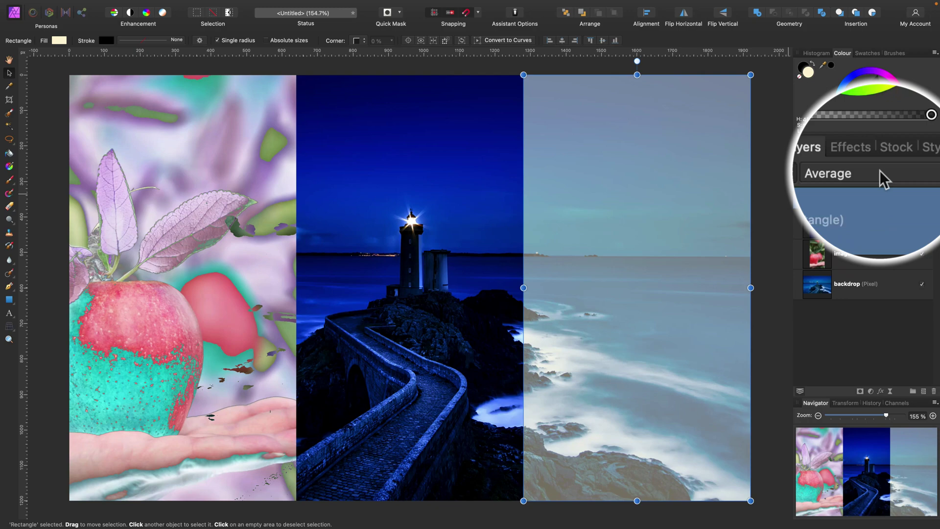
{"action": "left_click", "coordinate": [881, 179]}
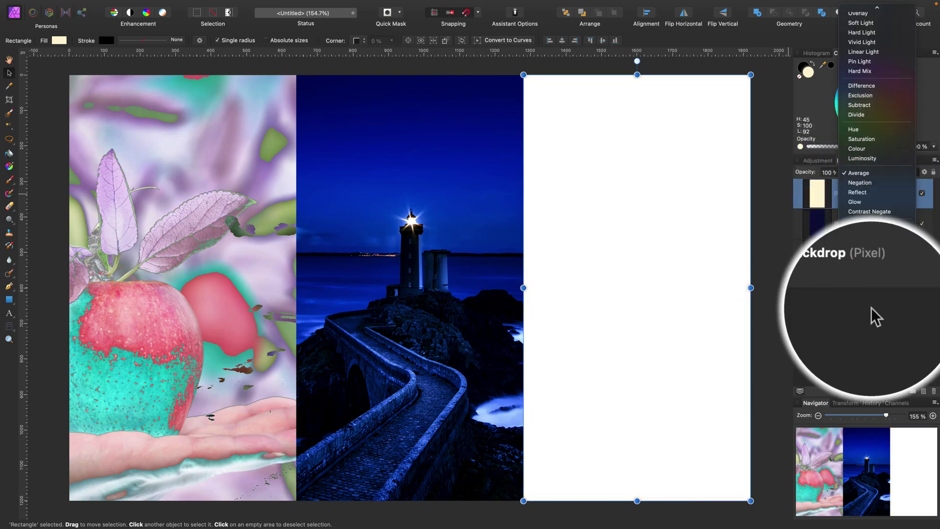
{"action": "left_click", "coordinate": [869, 323]}
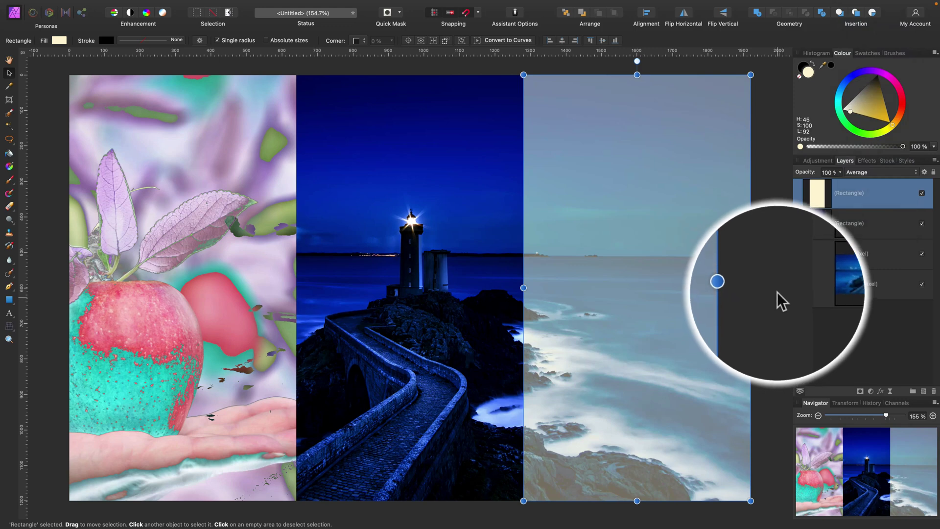
Delete the apple image layer and reshape the cream rectangle into a wide band across the top.
{"action": "left_click", "coordinate": [877, 251]}
{"action": "key", "text": "Delete"}
{"action": "key", "text": "Delete"}
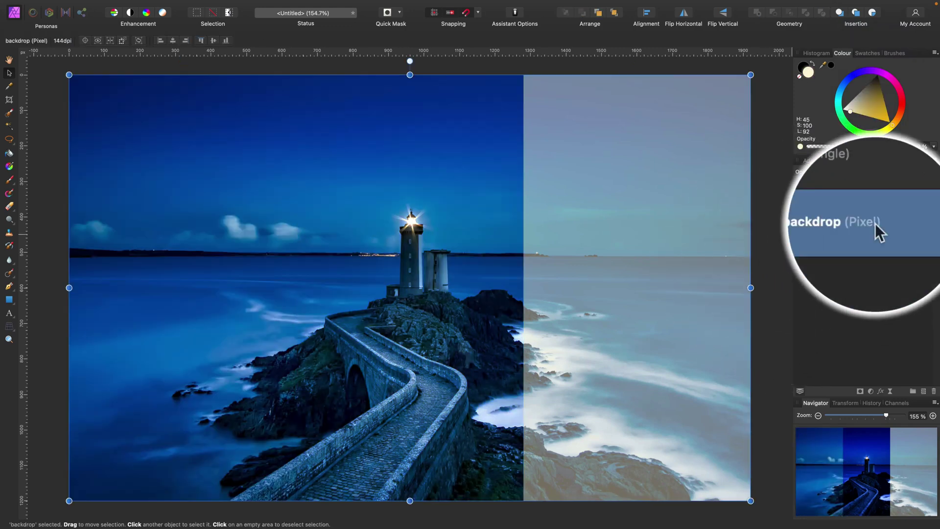
{"action": "left_click", "coordinate": [877, 196]}
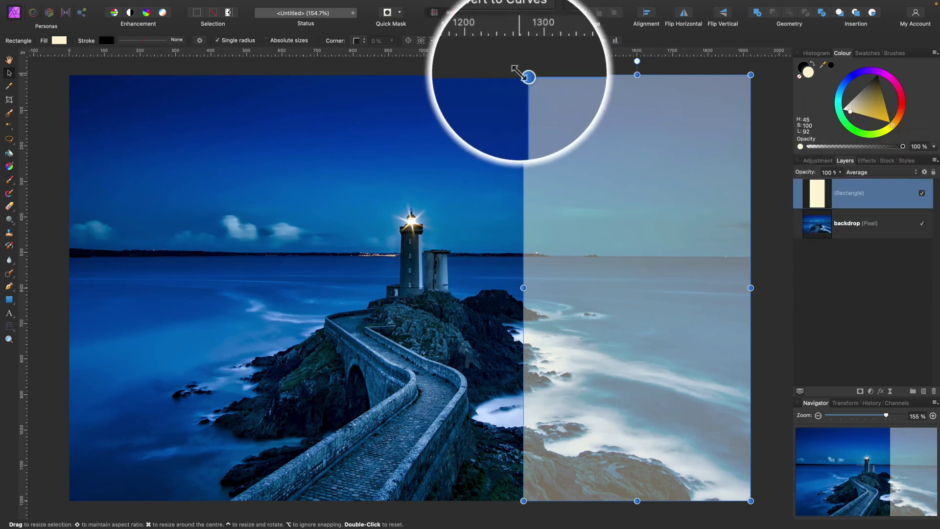
{"action": "left_click_drag", "start_coordinate": [523, 75], "coordinate": [334, 312]}
{"action": "left_click_drag", "start_coordinate": [507, 403], "coordinate": [272, 181]}
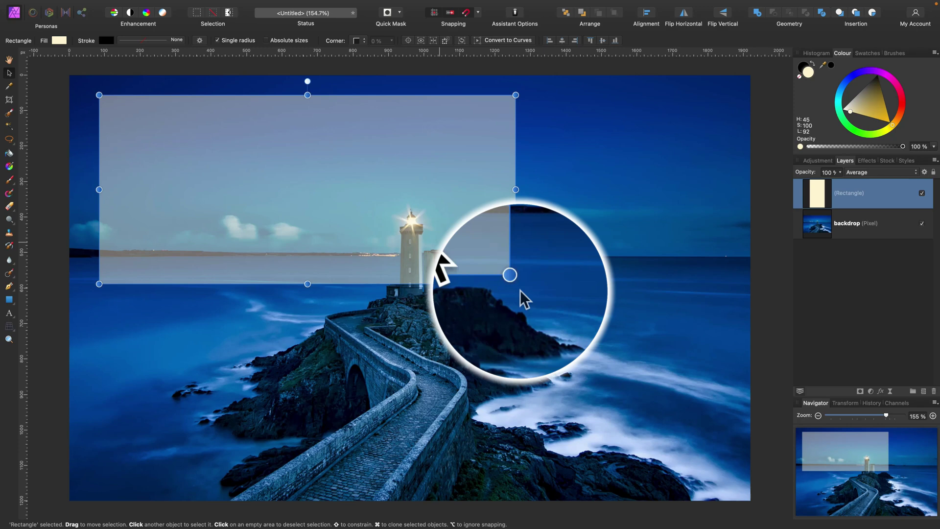
{"action": "left_click_drag", "start_coordinate": [516, 283], "coordinate": [720, 299]}
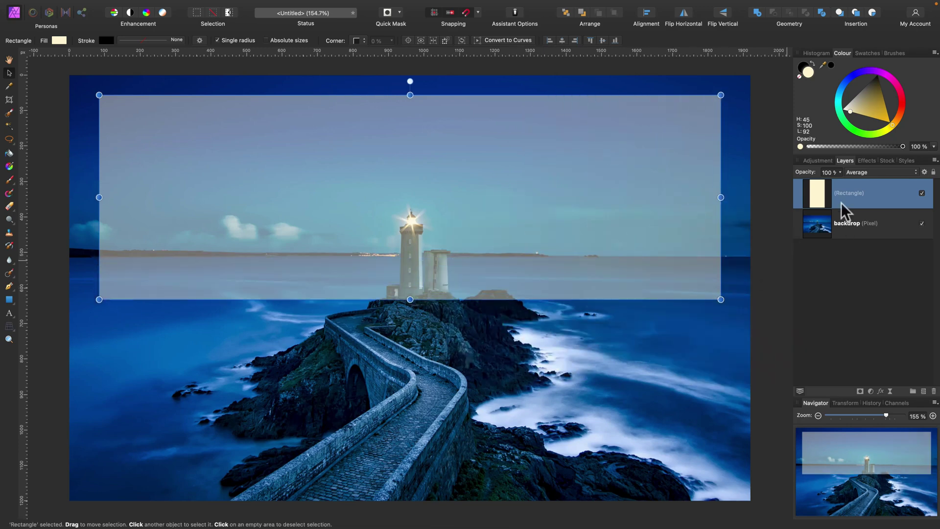
{"action": "left_click", "coordinate": [875, 174]}
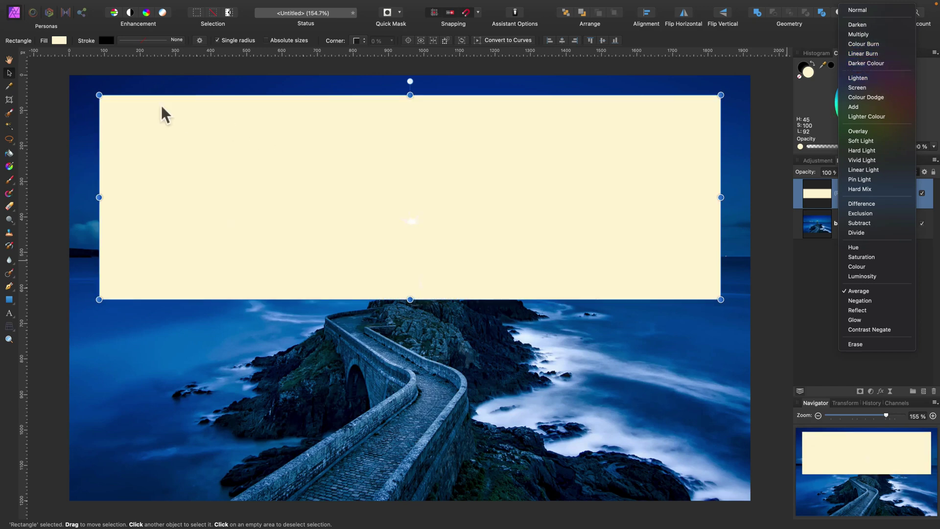
Keep Average blending and recolour the wide rectangle's fill to neutral dark grey (S 0, L 21).
{"action": "left_click", "coordinate": [59, 41]}
{"action": "left_click", "coordinate": [59, 41]}
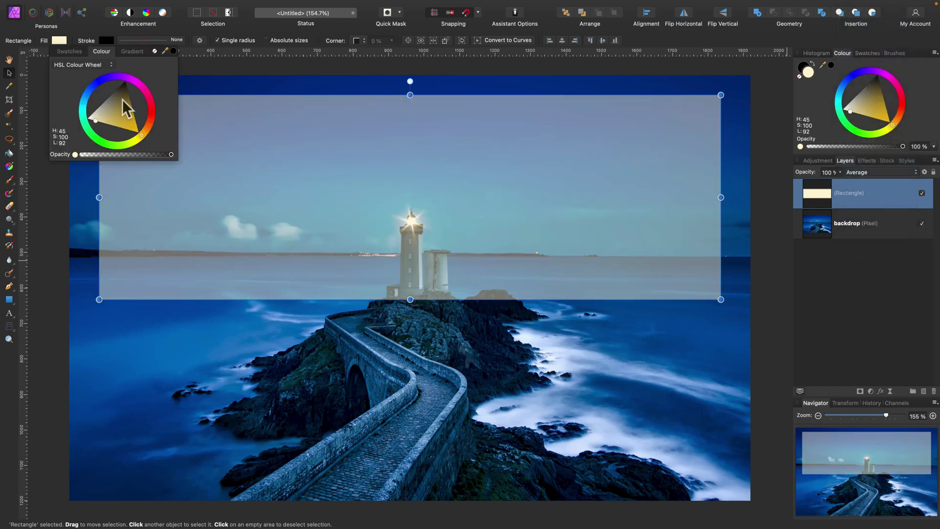
{"action": "left_click_drag", "start_coordinate": [115, 96], "coordinate": [113, 91]}
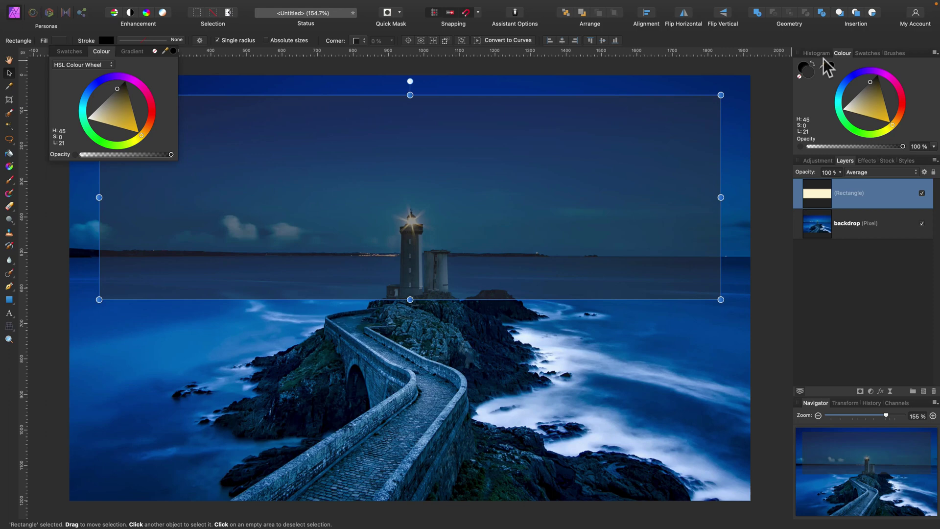
{"action": "left_click", "coordinate": [872, 173]}
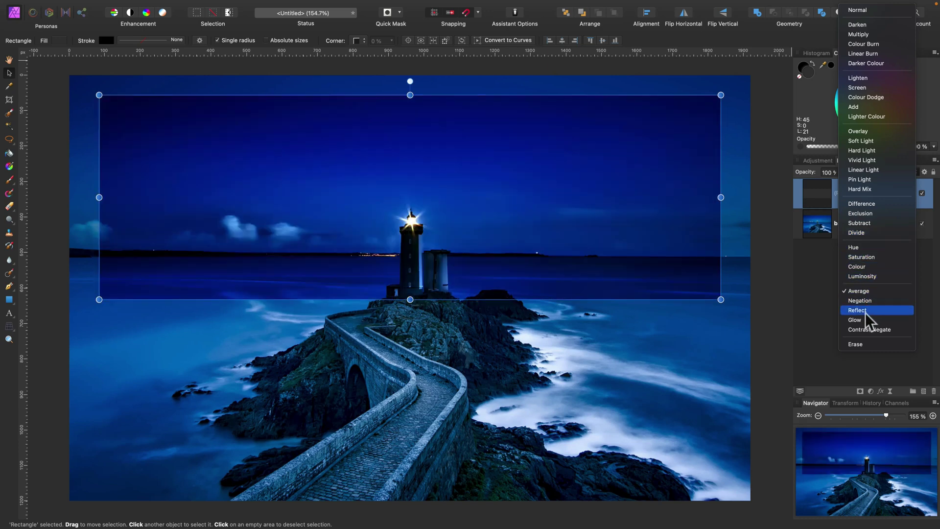
Set the wide rectangle's blend mode to Erase, then exit full-screen mode.
{"action": "left_click", "coordinate": [867, 344]}
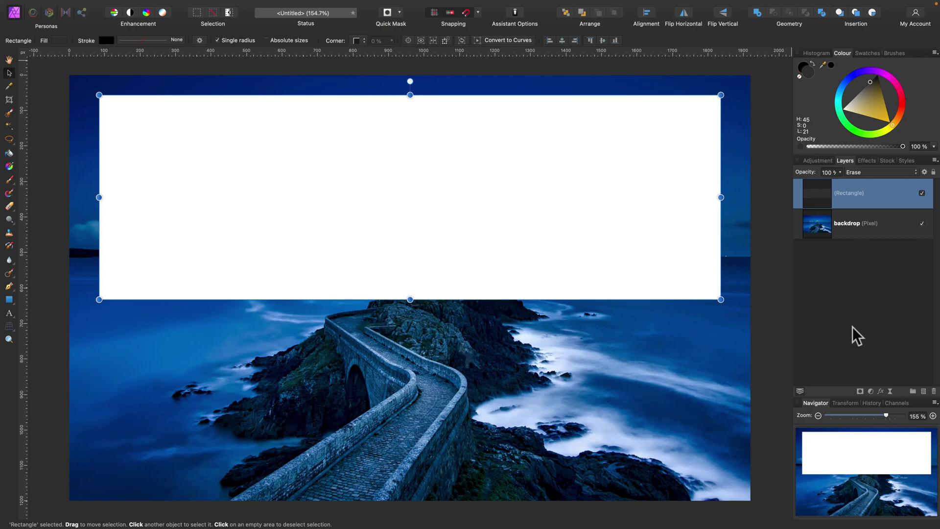
{"action": "mouse_move", "coordinate": [154, 3]}
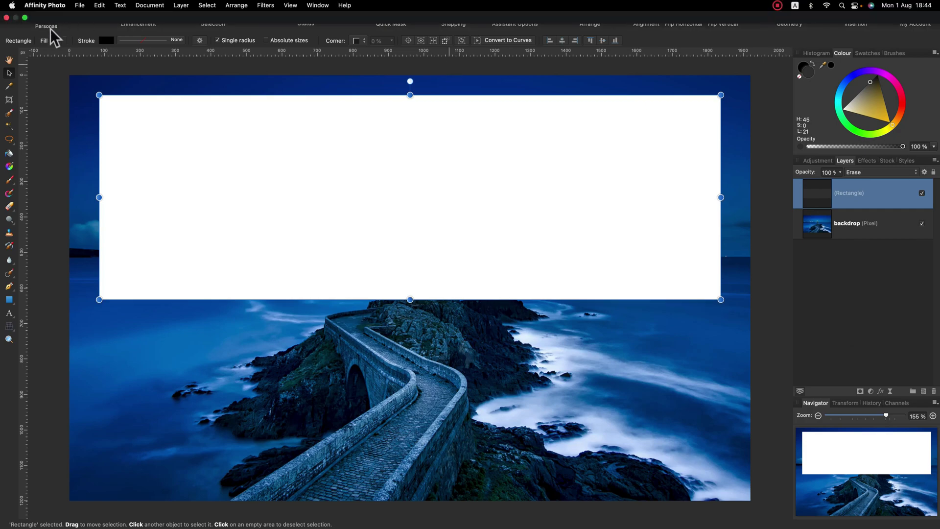
{"action": "left_click", "coordinate": [25, 17]}
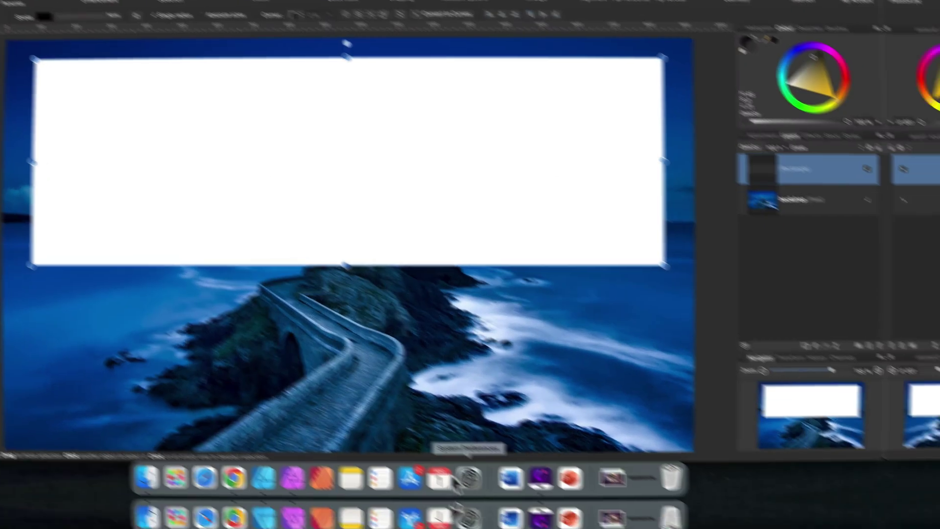